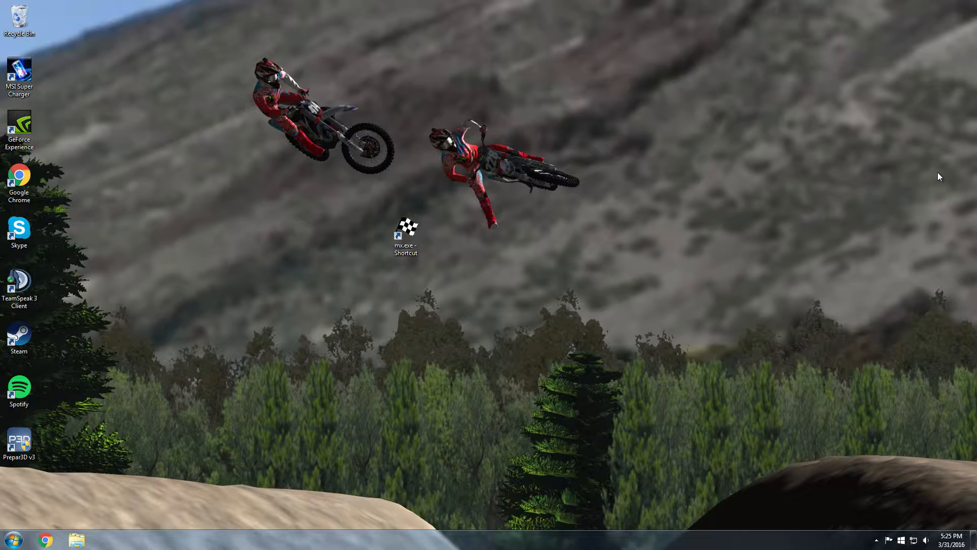
Inspect the --hidden-hud launch option in the Target field of the mx.exe shortcut's Properties
left_click_drag(397, 296, 294, 89)
left_click_drag(287, 189, 447, 308)
left_click_drag(288, 190, 409, 249)
right_click(405, 248)
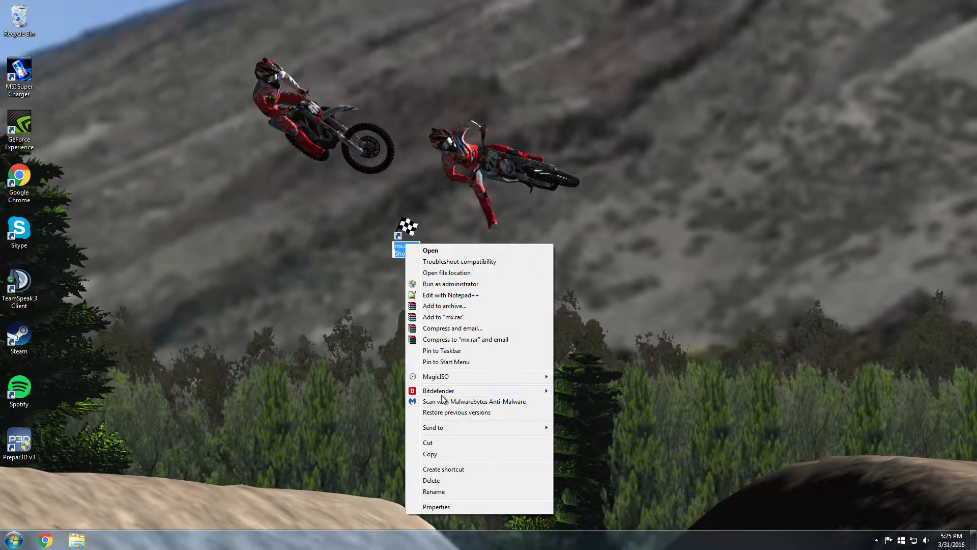
left_click(422, 505)
left_click(516, 345)
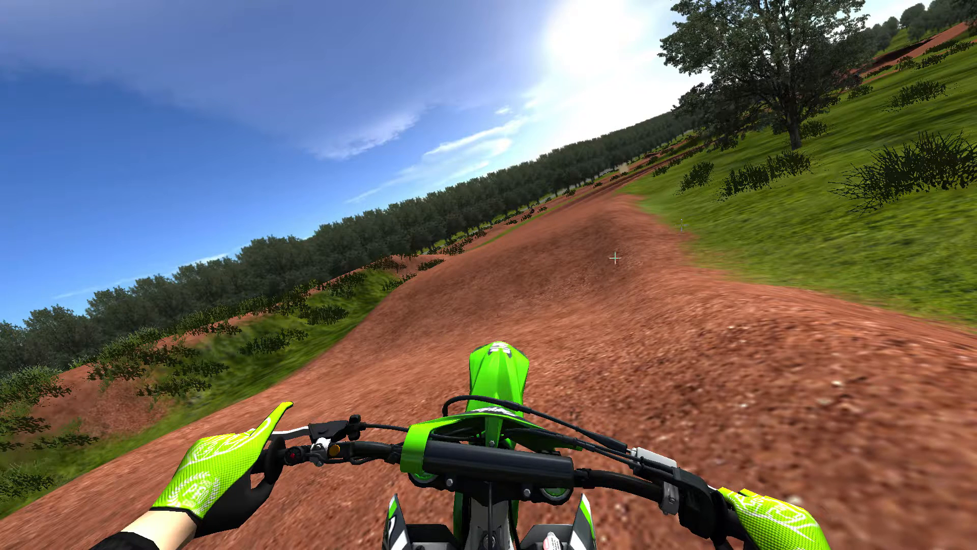
key("Escape")
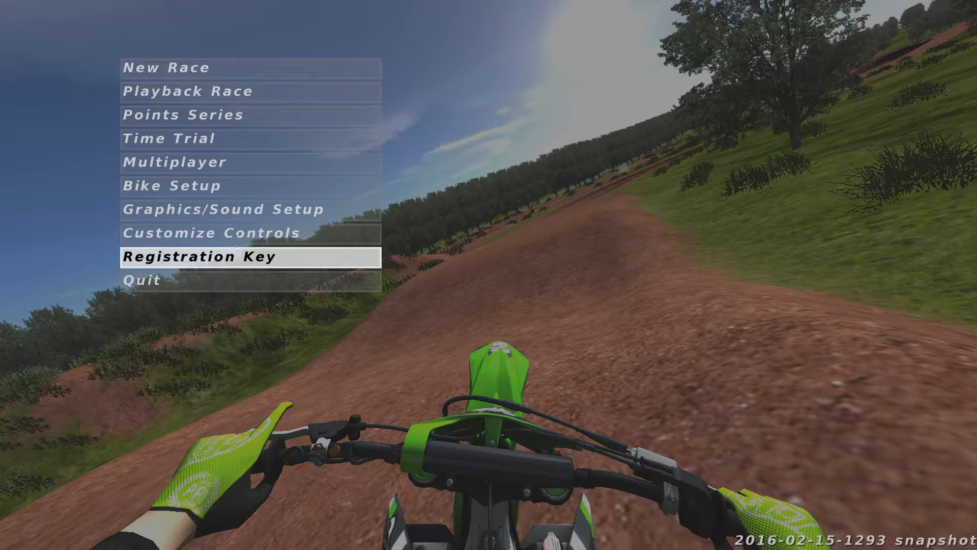
left_click(253, 209)
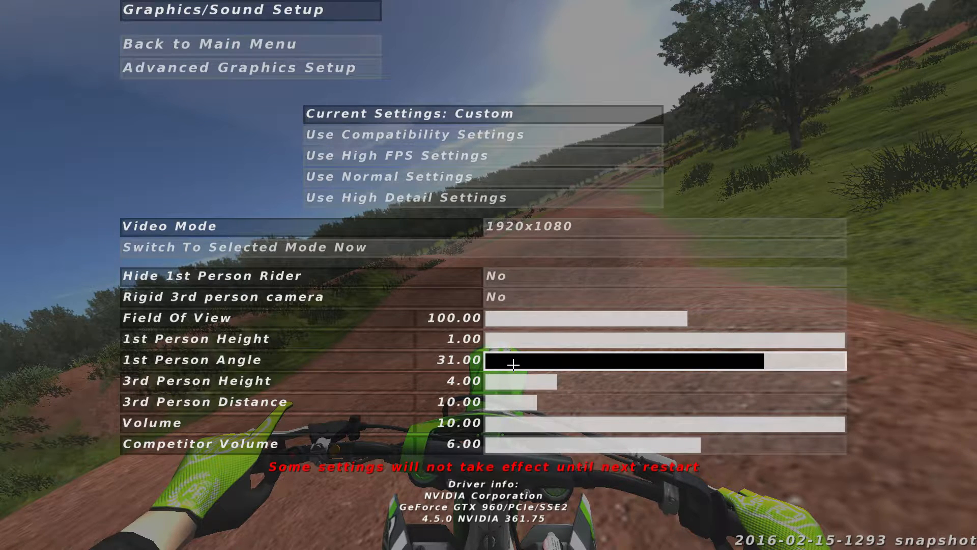
key("Escape")
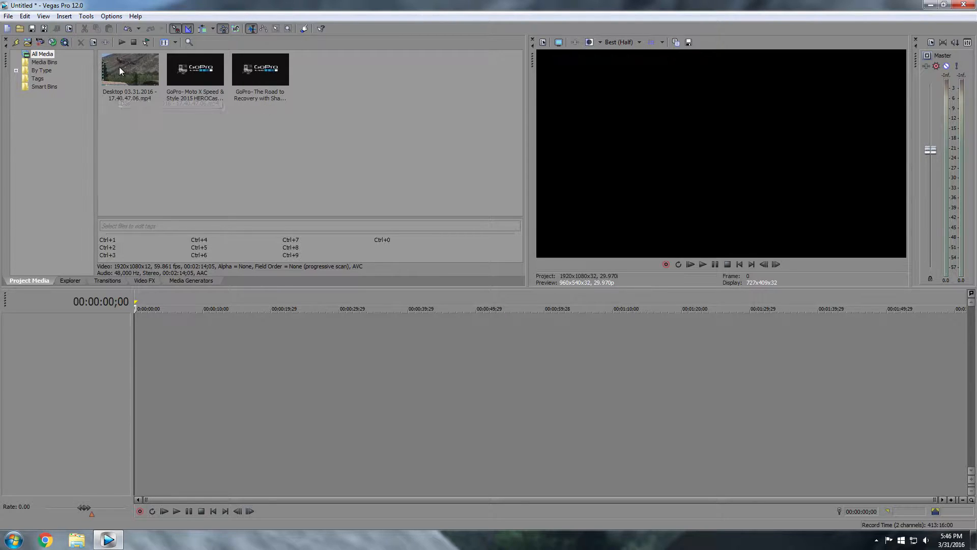
Add the gameplay recording to the timeline at zero, matching project settings to it
left_click(143, 65)
left_click_drag(145, 344, 151, 341)
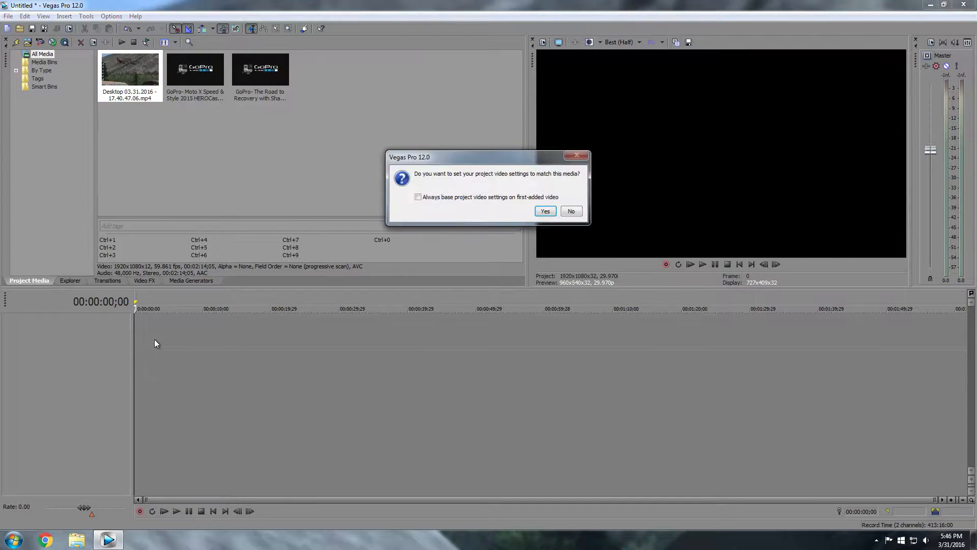
left_click(538, 214)
left_click(233, 355)
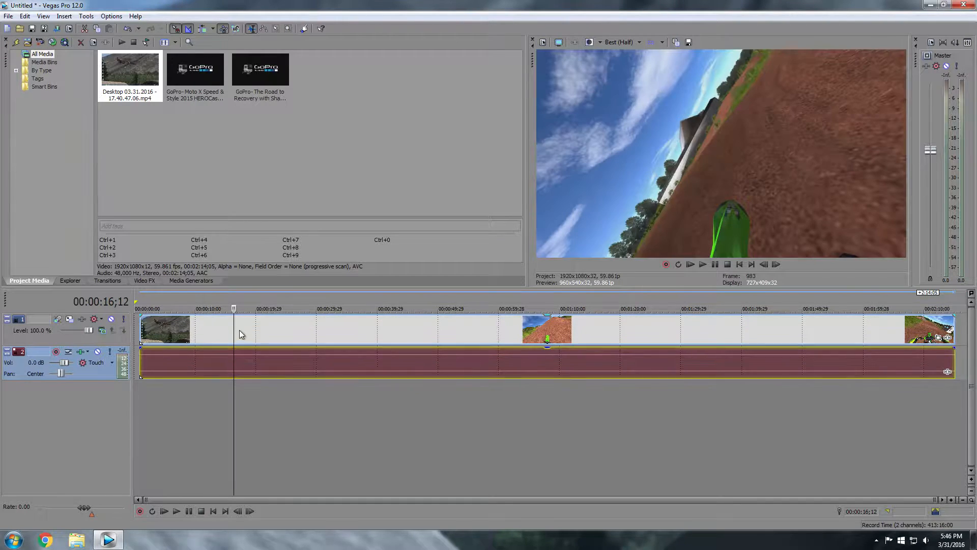
left_click_drag(356, 343, 340, 341)
Trim the gameplay clip's start to 00:00:06;25 and return the playhead to the beginning
left_click(172, 329)
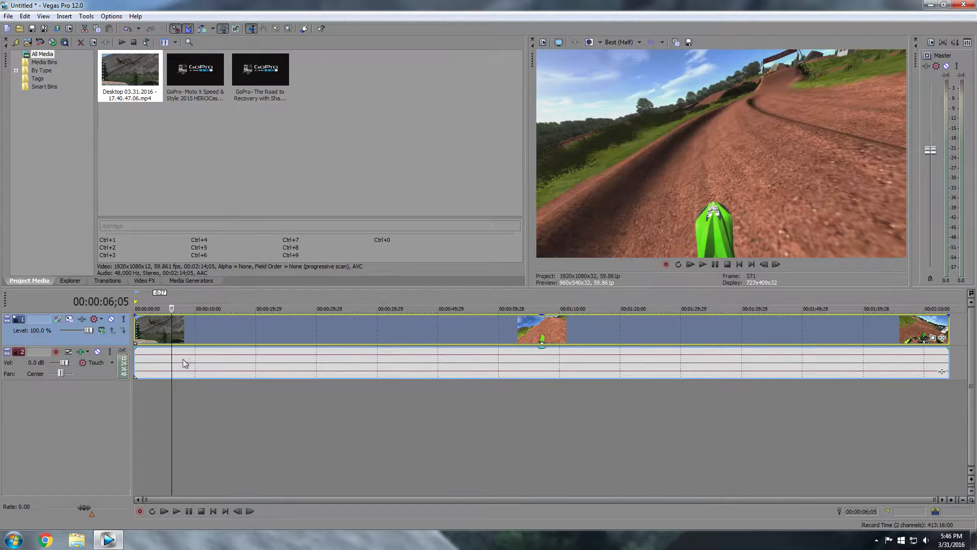
mouse_move(169, 410)
left_mouse_down()
mouse_move(193, 404)
mouse_move(162, 400)
mouse_move(176, 397)
left_mouse_up()
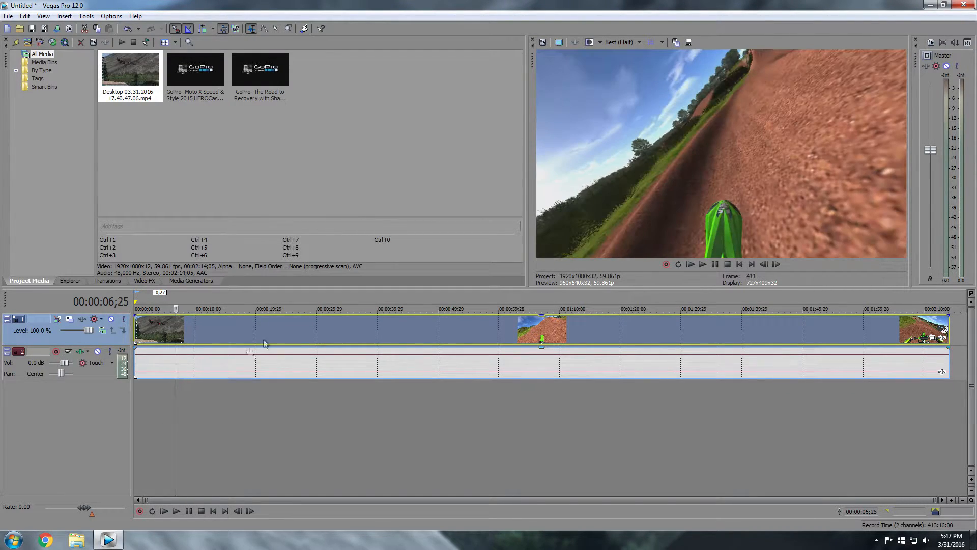
mouse_move(148, 340)
left_mouse_down()
mouse_move(183, 340)
mouse_move(160, 340)
left_mouse_up()
key("ctrl+Home")
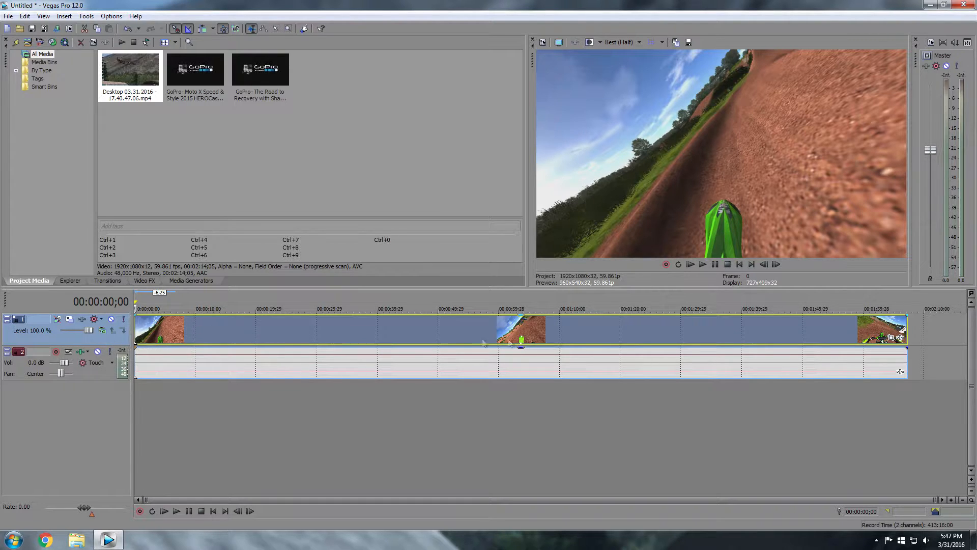
Preview the clip's end and shift the gameplay clip later on the timeline
left_click_drag(835, 338, 898, 328)
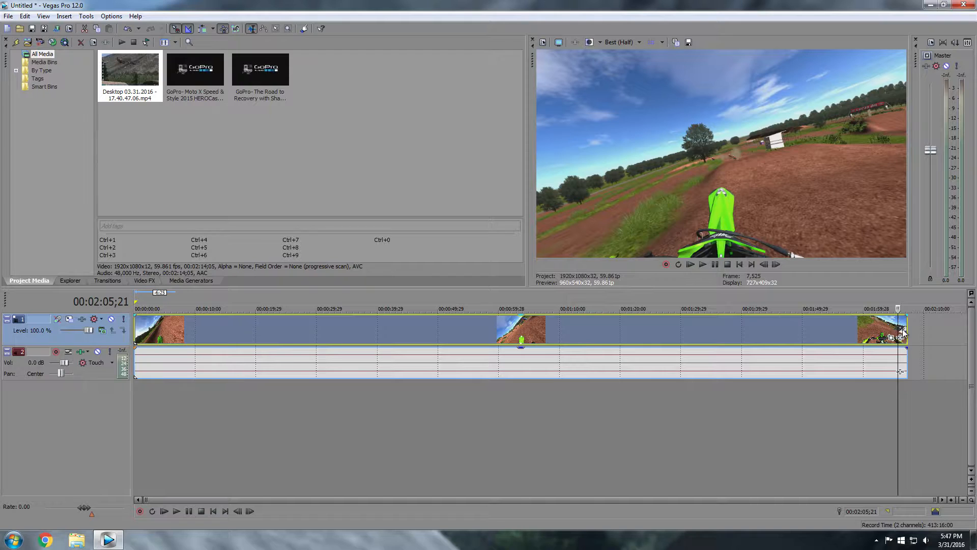
left_click(714, 330)
left_click_drag(579, 321, 807, 330)
left_click(221, 66)
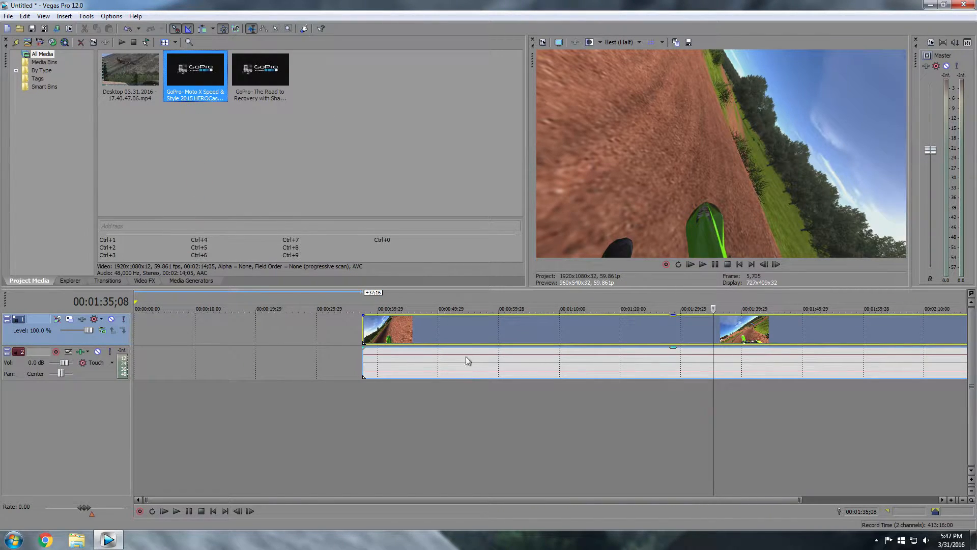
Push the gameplay clip to about 02:10 and place the GoPro promo clip at the timeline start
left_click(463, 337)
left_click_drag(404, 337, 958, 333)
left_click_drag(195, 74, 188, 365)
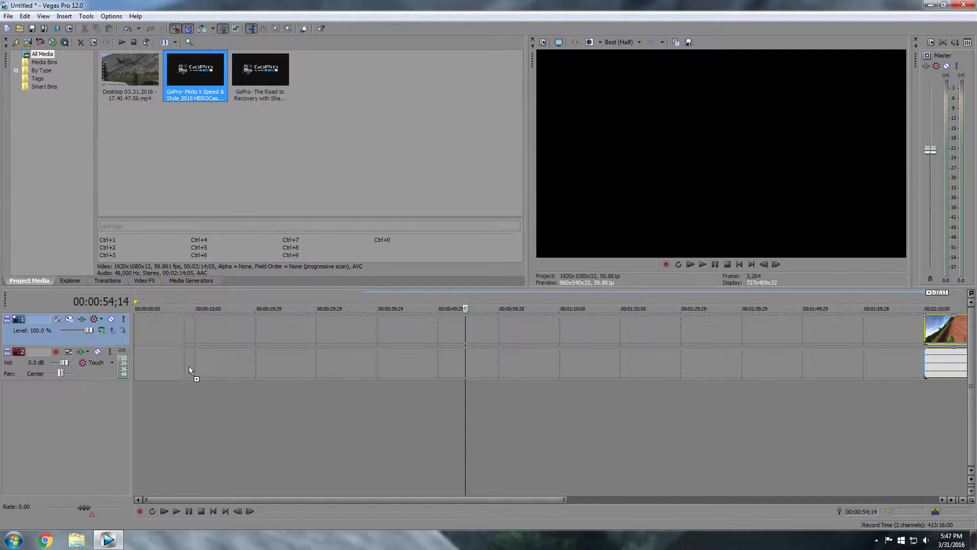
left_click_drag(122, 359, 136, 356)
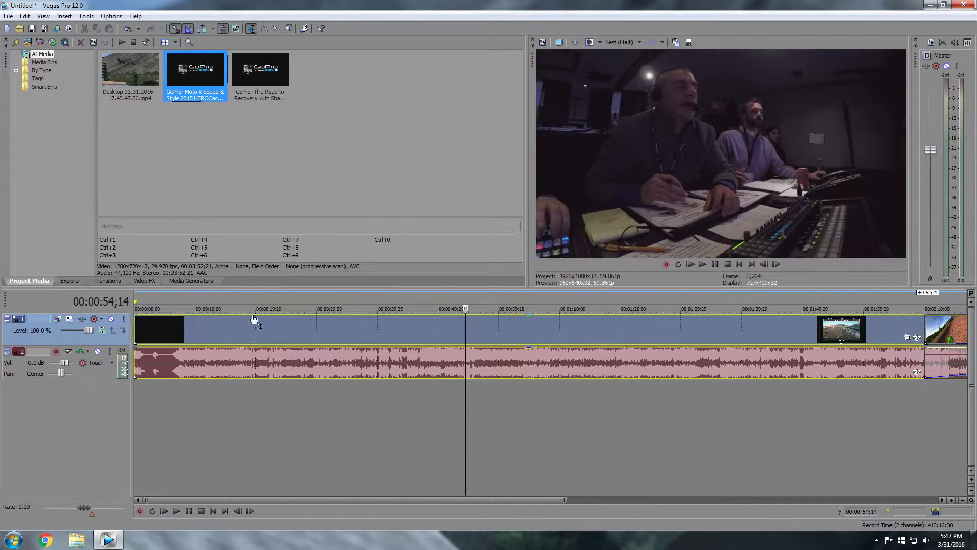
left_click(248, 331)
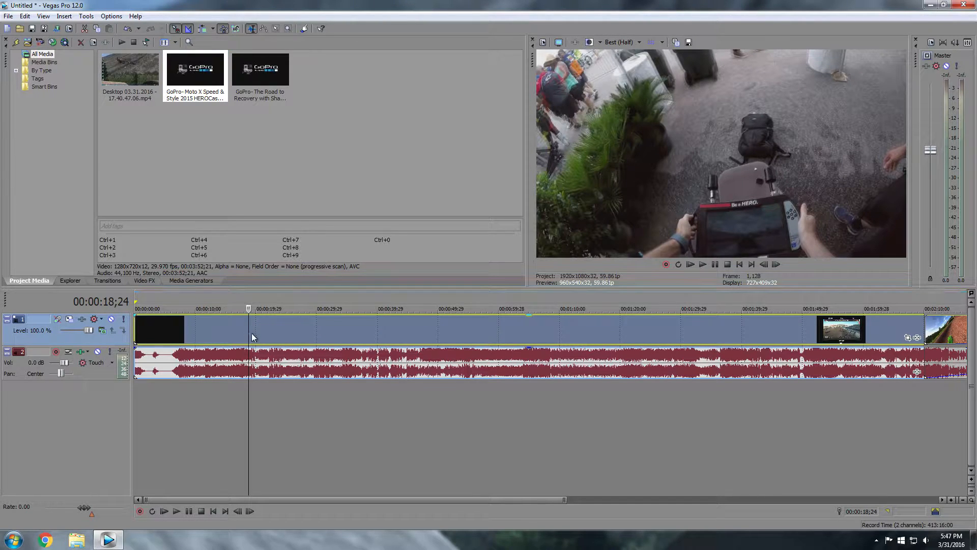
Split the GoPro clip at the frame where the full logo appears, stepping back frame by frame
key("ctrl+Home")
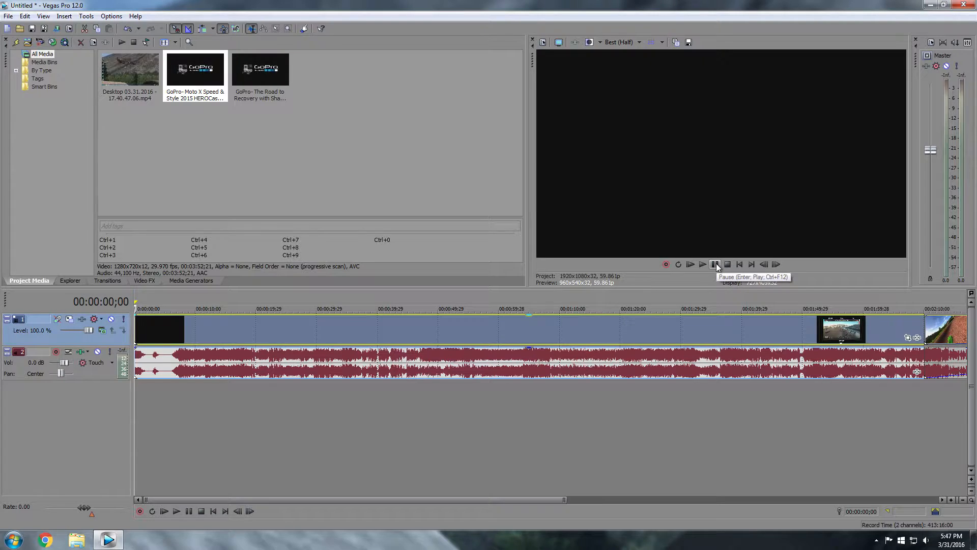
left_click(716, 264)
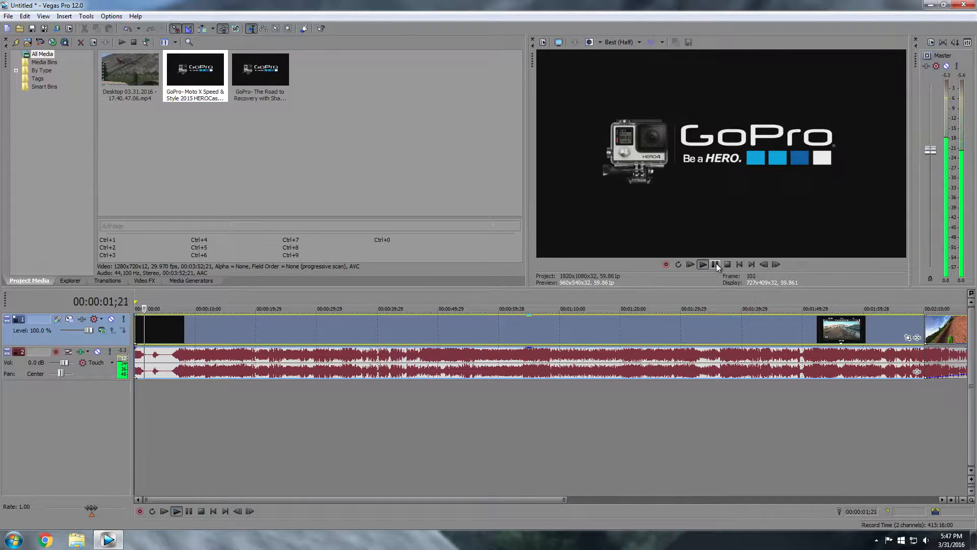
left_click(716, 263)
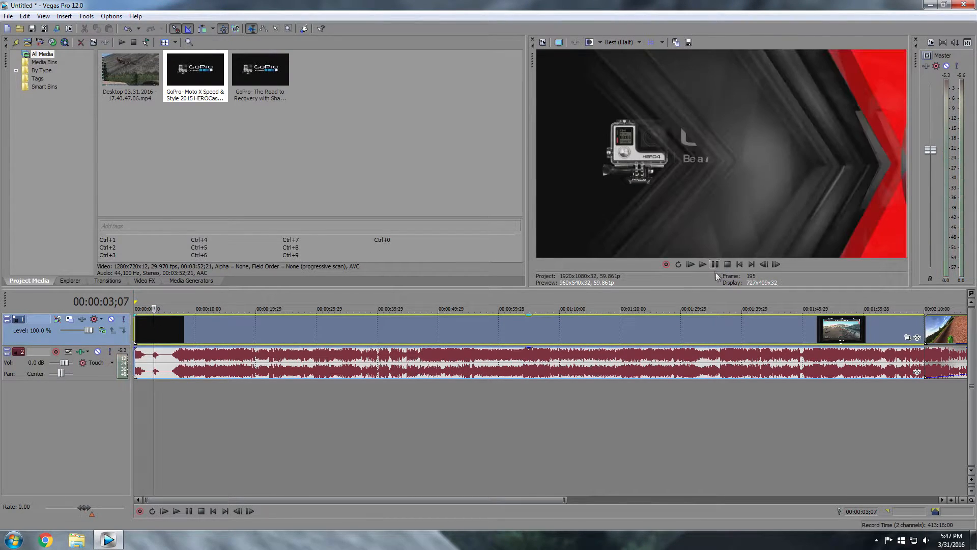
left_click(760, 265)
left_click(760, 265)
left_click(760, 265)
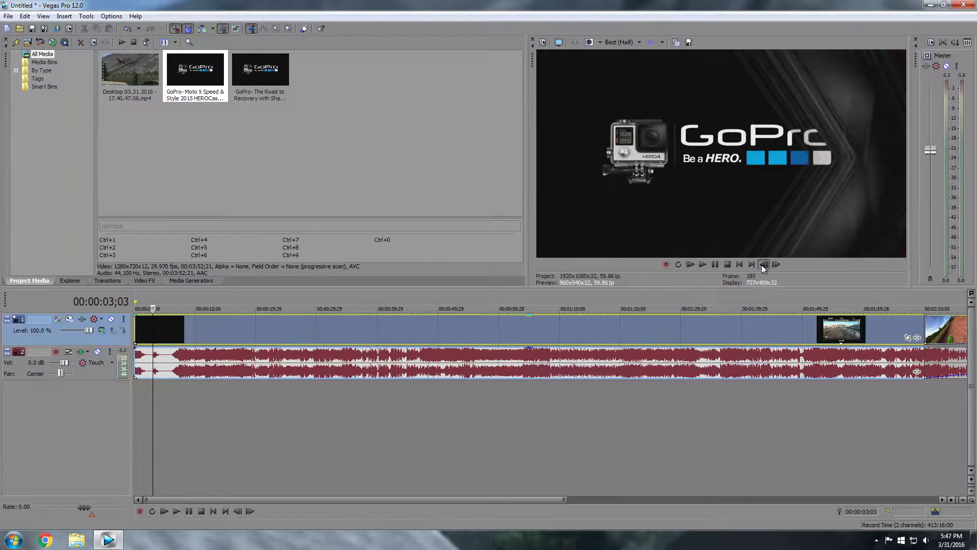
left_click(762, 265)
left_click(761, 264)
left_click(761, 264)
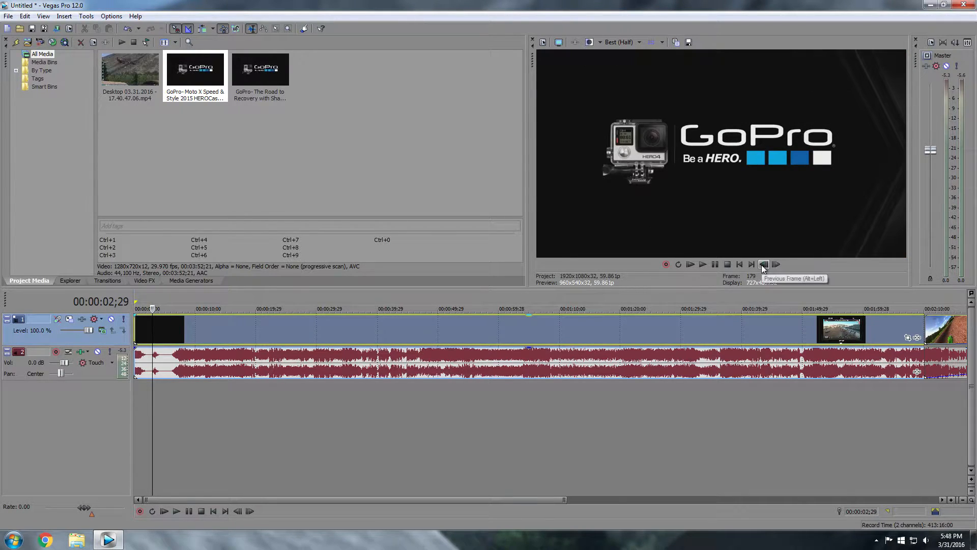
left_click(761, 264)
left_click(761, 264)
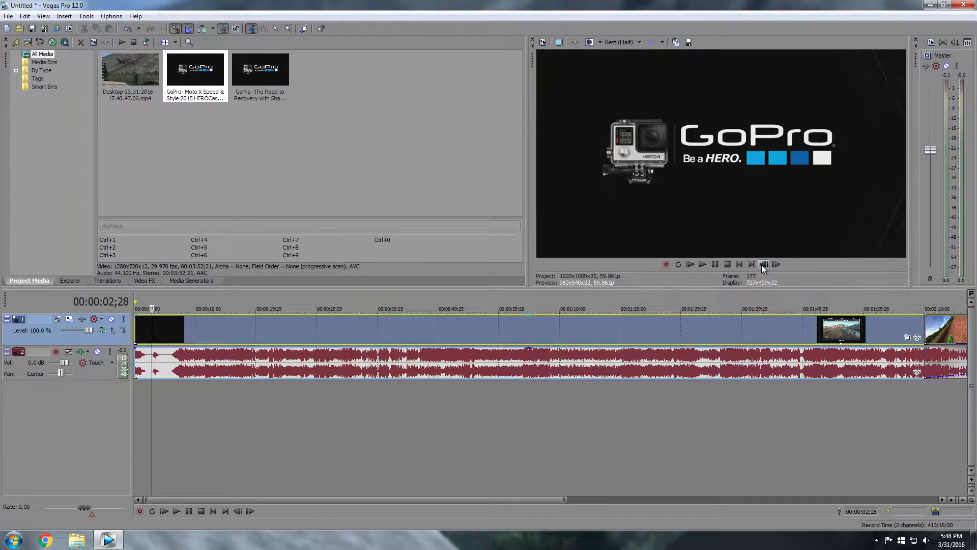
left_click(761, 265)
key("s")
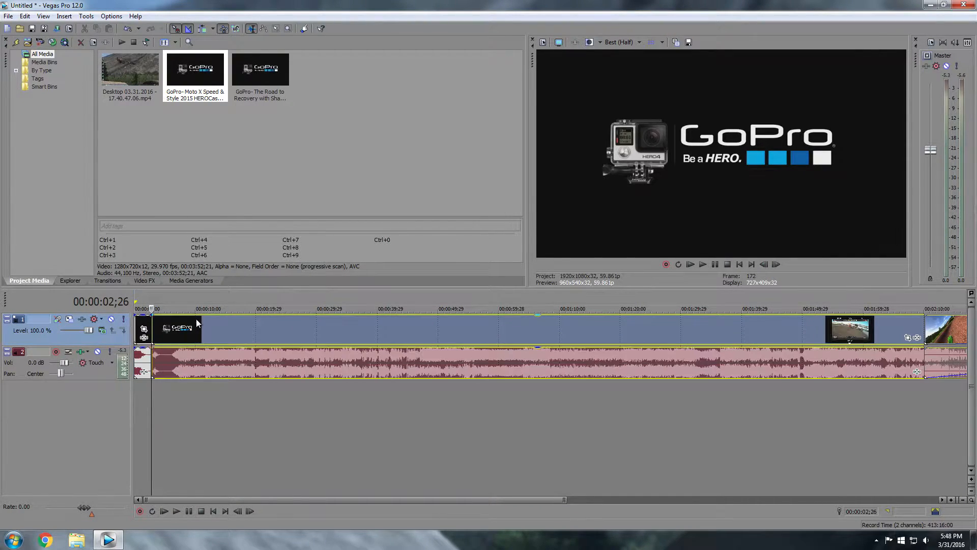
left_click(197, 318)
Delete the rest of the GoPro clip after the split and close the gap
right_click(197, 319)
left_click(198, 328)
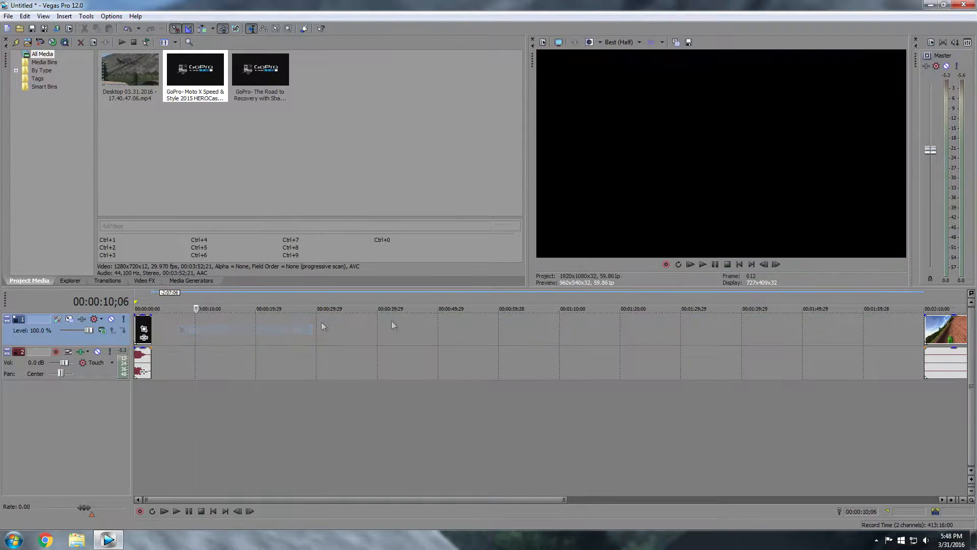
key("f")
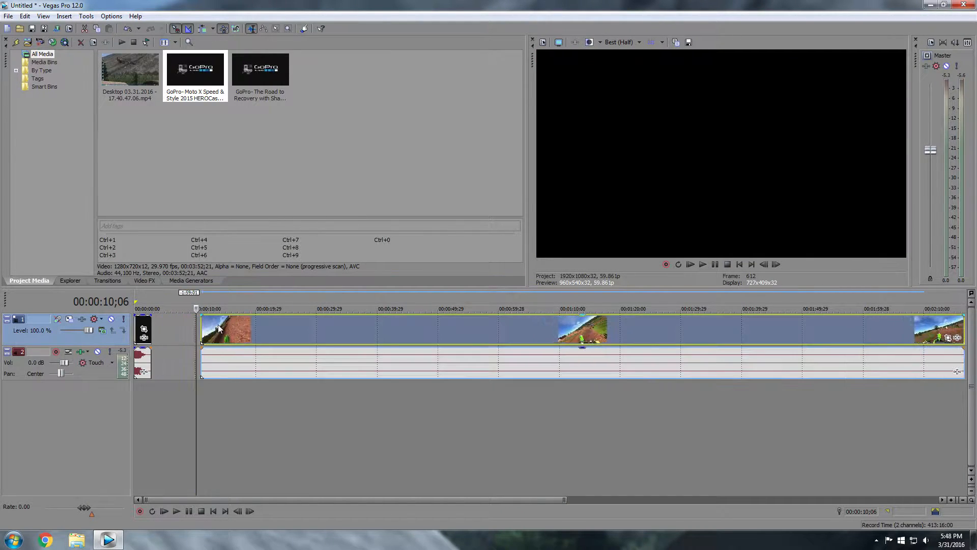
scroll(186, 342, "up", 6)
left_click(186, 342)
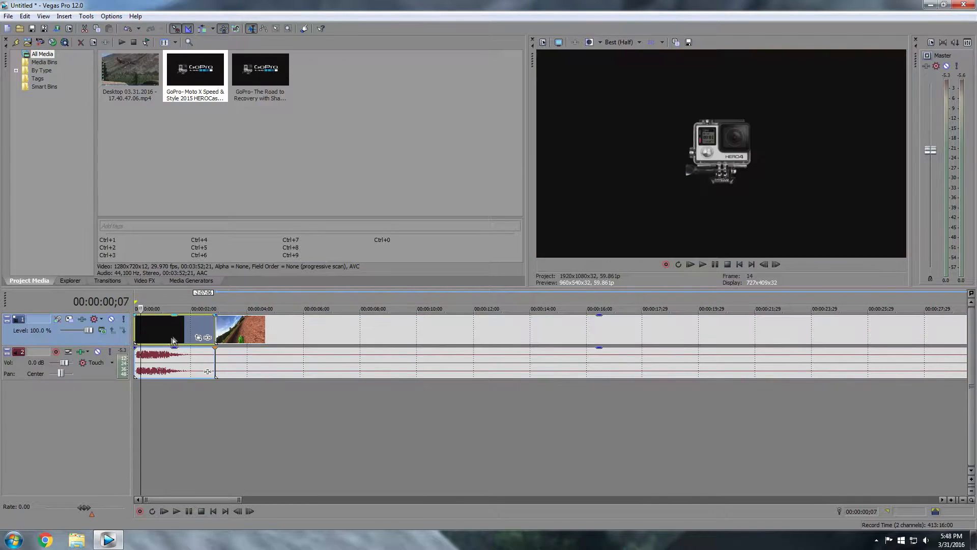
Play the intro from the start and lower its audio volume
key("Home")
key("space")
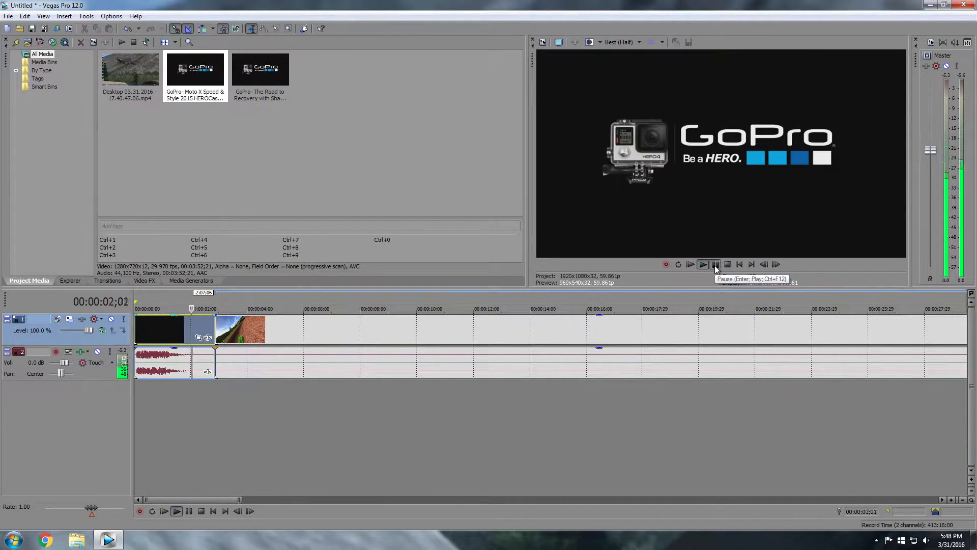
left_click(715, 265)
left_click_drag(175, 350, 175, 361)
left_click(160, 337)
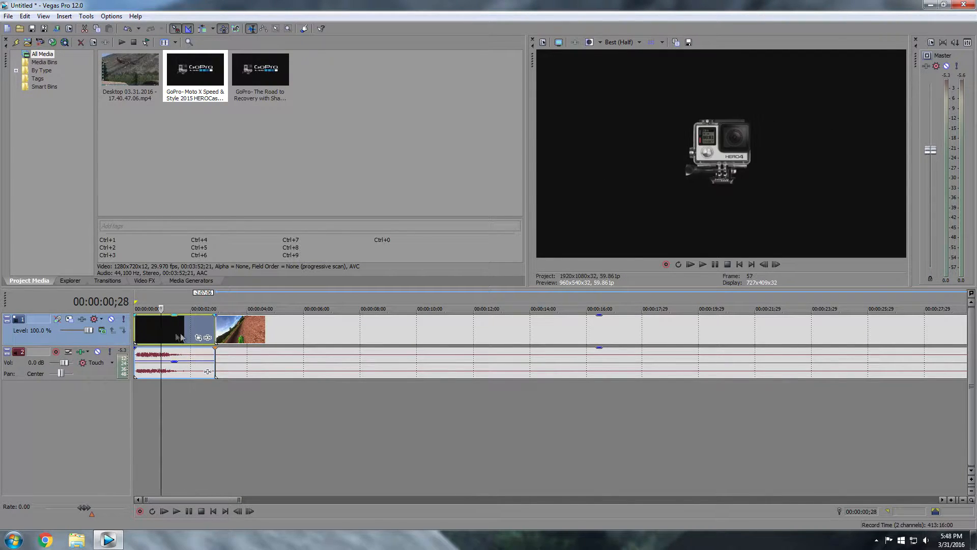
left_click(726, 264)
left_click(715, 264)
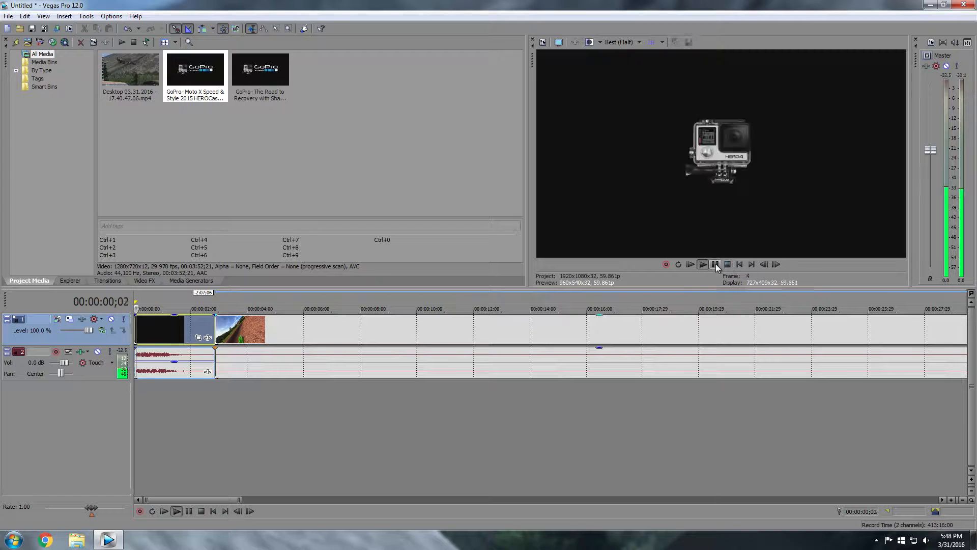
left_click(715, 264)
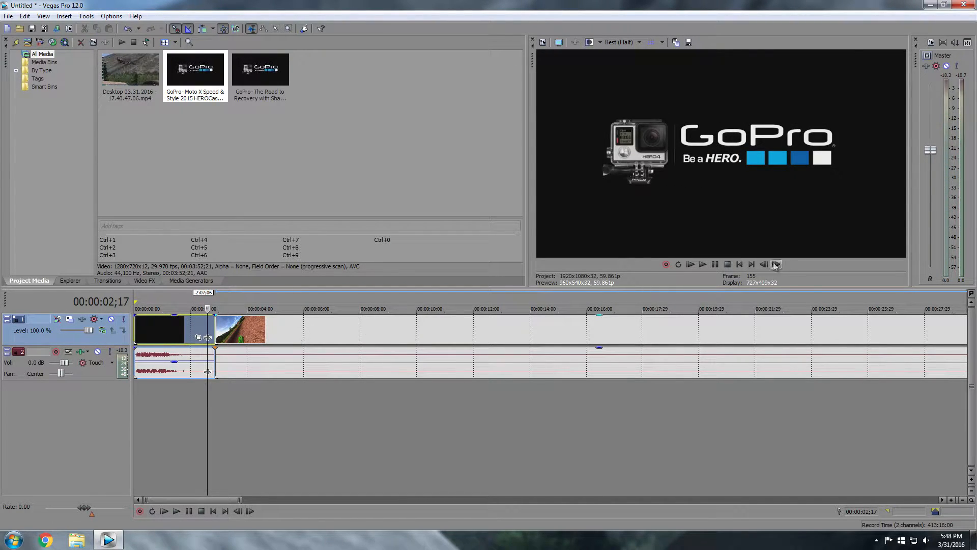
Replay the intro and select its audio at the 00:00:02;03 split point
left_click(156, 329)
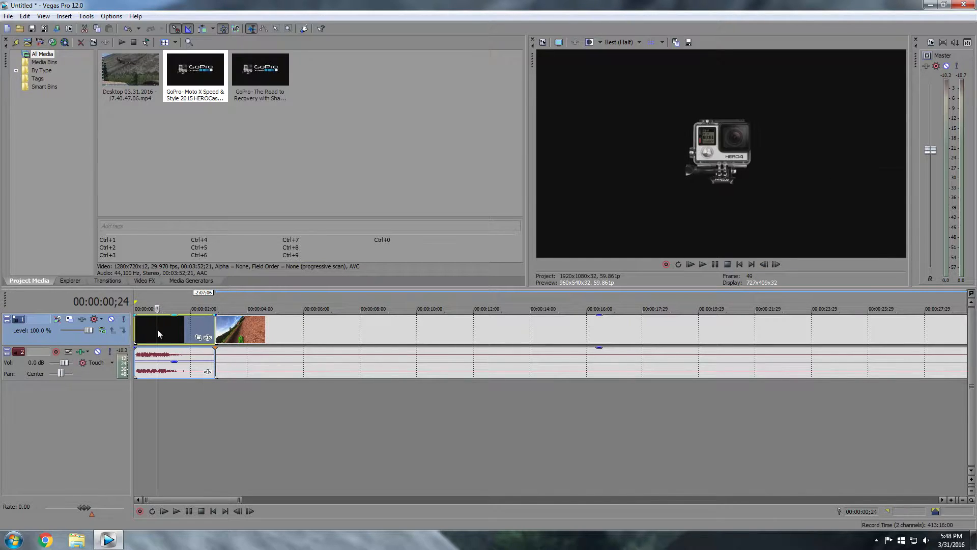
left_click_drag(156, 330, 135, 329)
left_click(715, 265)
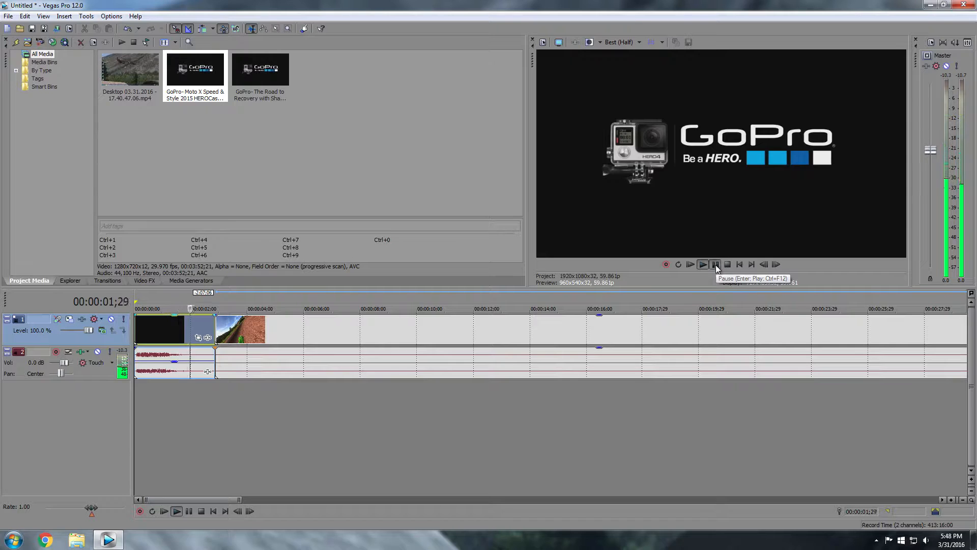
left_click(715, 265)
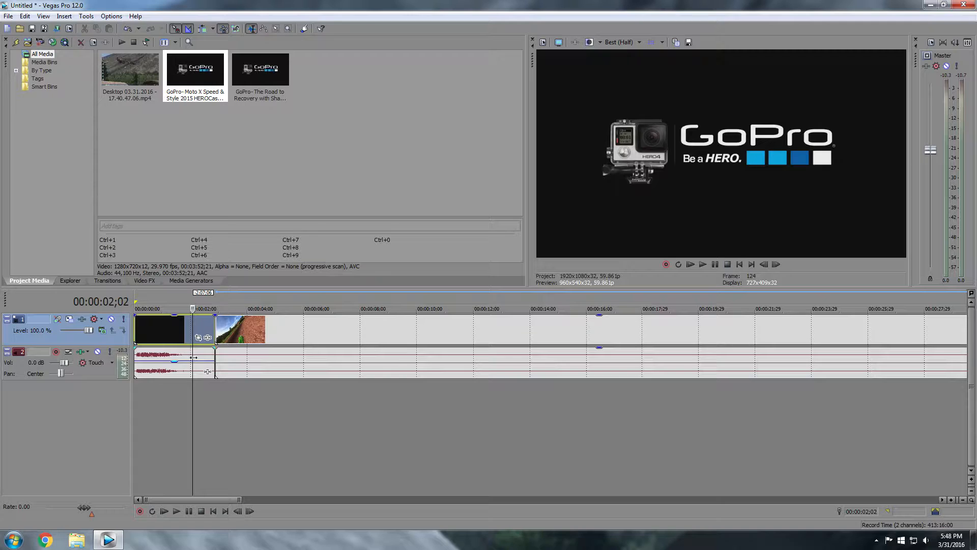
left_click(193, 357)
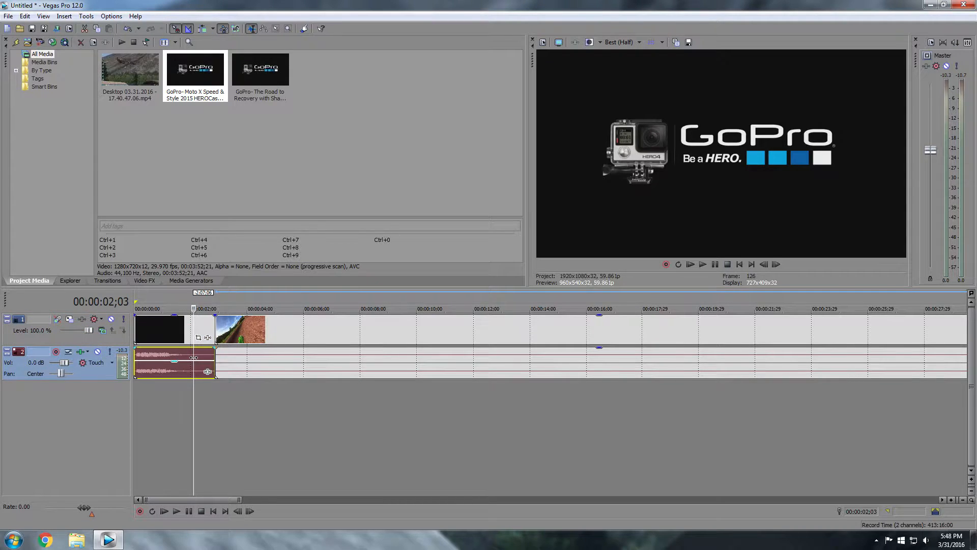
Split the intro audio at the playhead and delete the trailing piece
key("s")
right_click(201, 359)
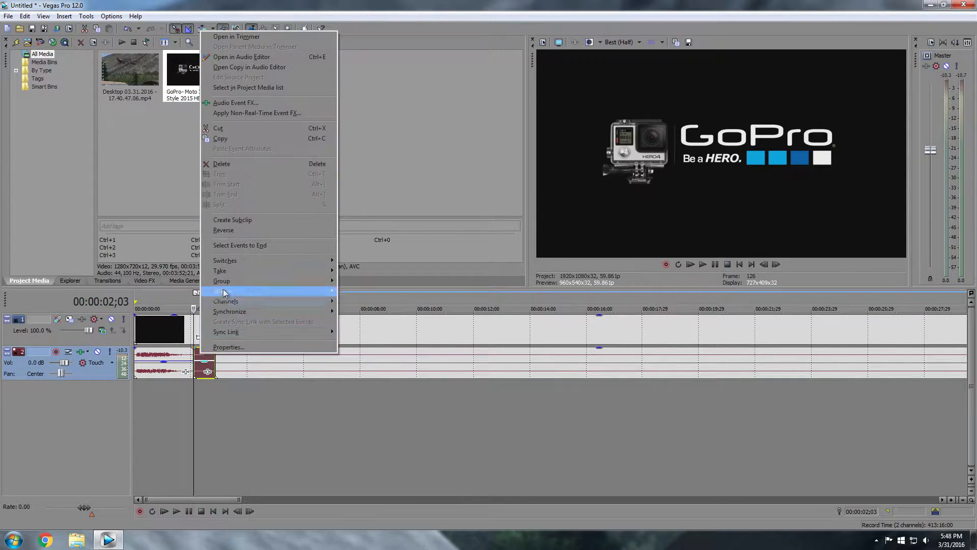
left_click(218, 165)
Overlap the footage onto the end of the intro at about 00:00:04;07
left_click(261, 337)
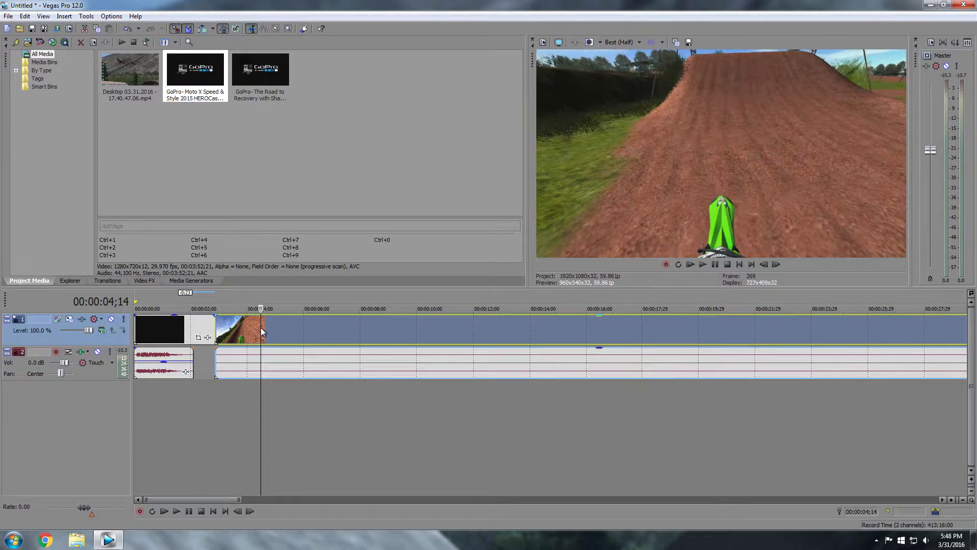
left_click(283, 358)
left_click(297, 329)
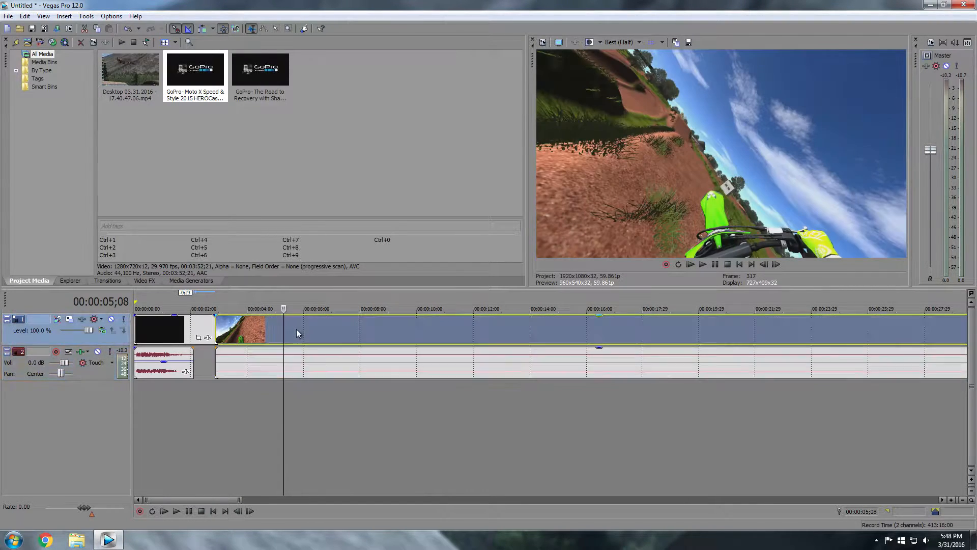
left_click(307, 328)
left_click(295, 358)
left_click(309, 330)
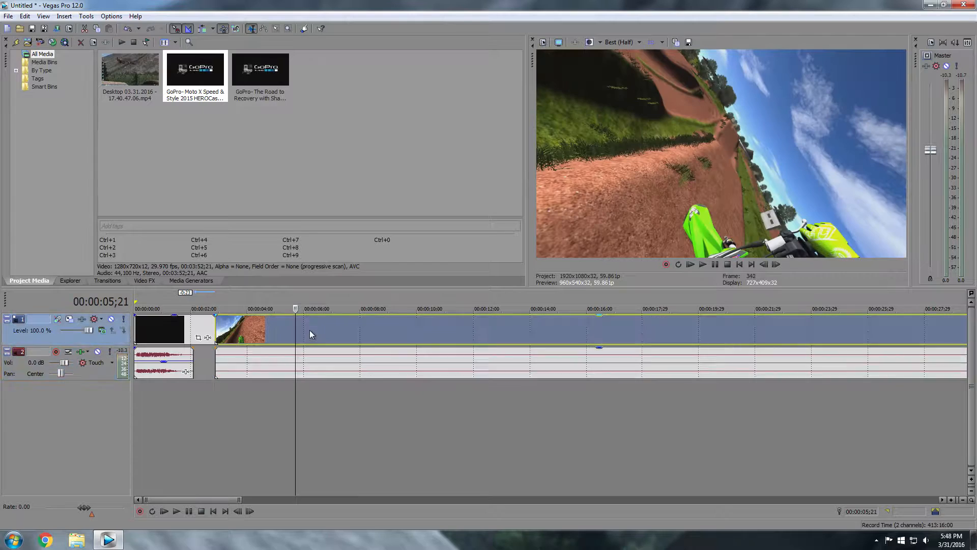
left_click(293, 353)
left_click(254, 330)
key("ctrl+y")
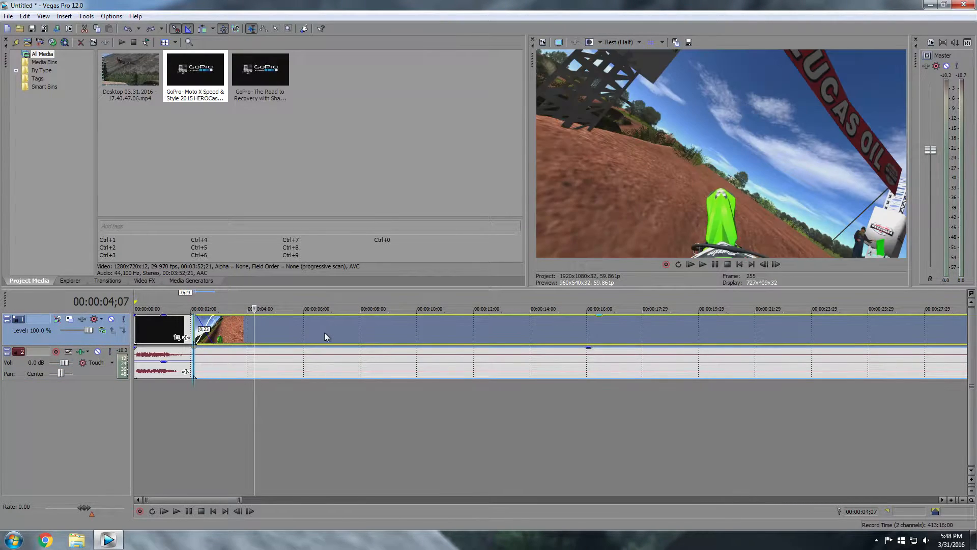
Shorten the crossfade to 0:04, then delete the overlapping footage and play from the start
left_click_drag(255, 339, 218, 337)
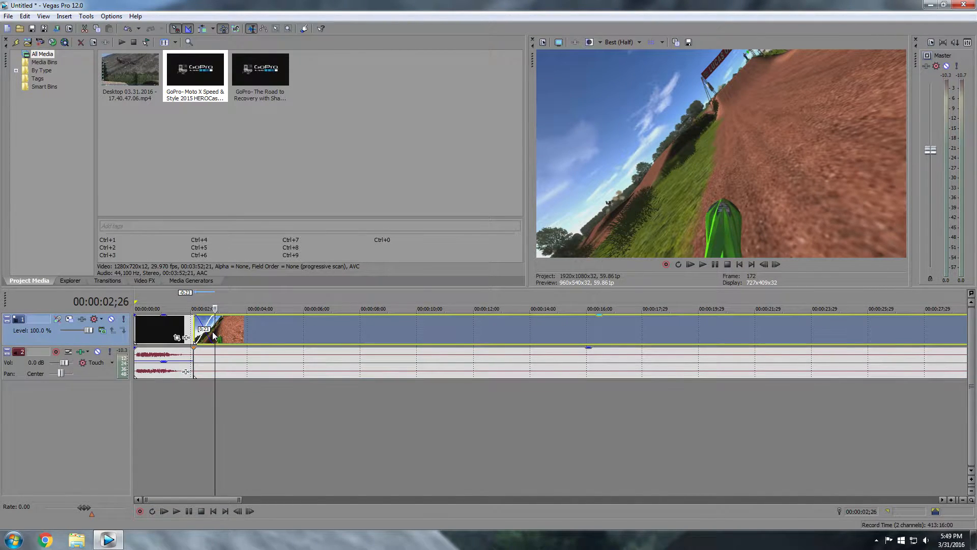
left_click_drag(197, 328, 202, 331)
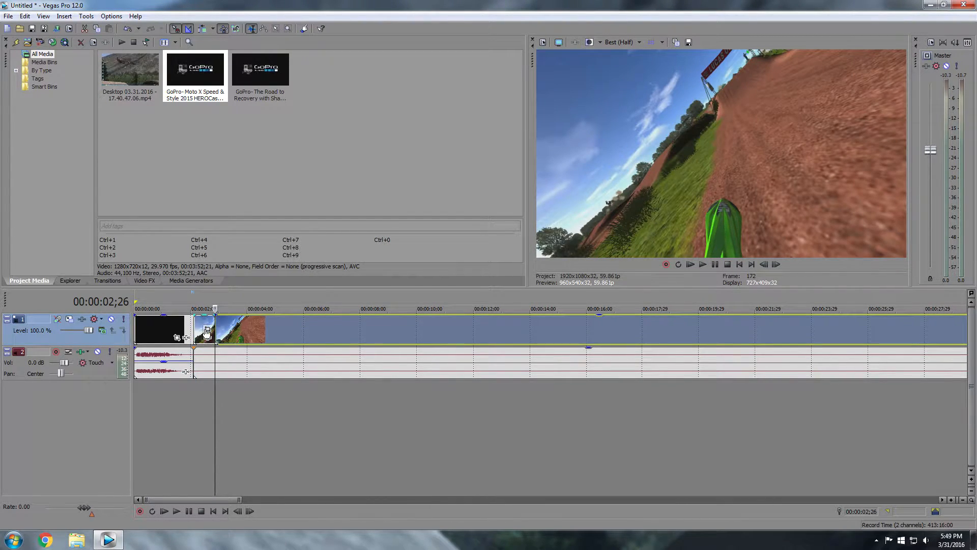
right_click(201, 331)
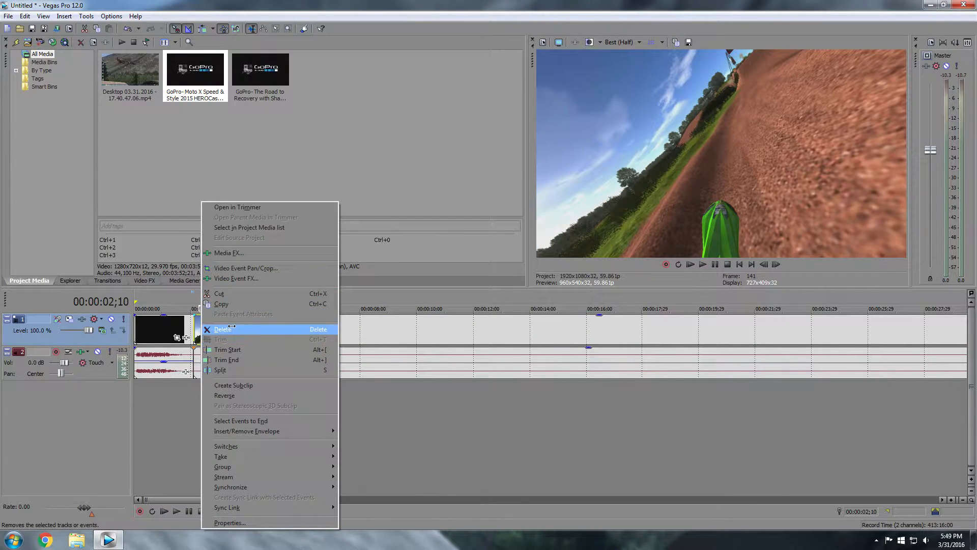
left_click(222, 329)
key("ctrl+Home")
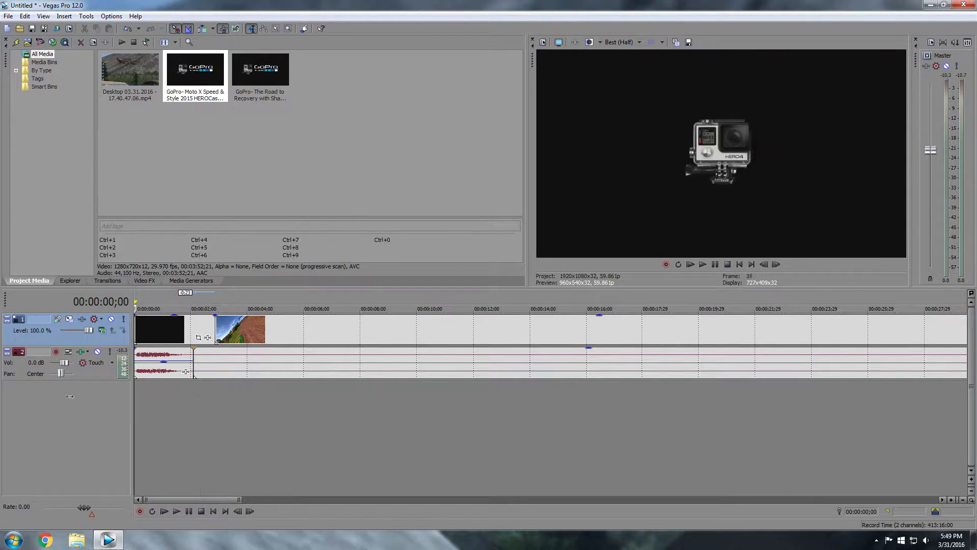
left_click(714, 264)
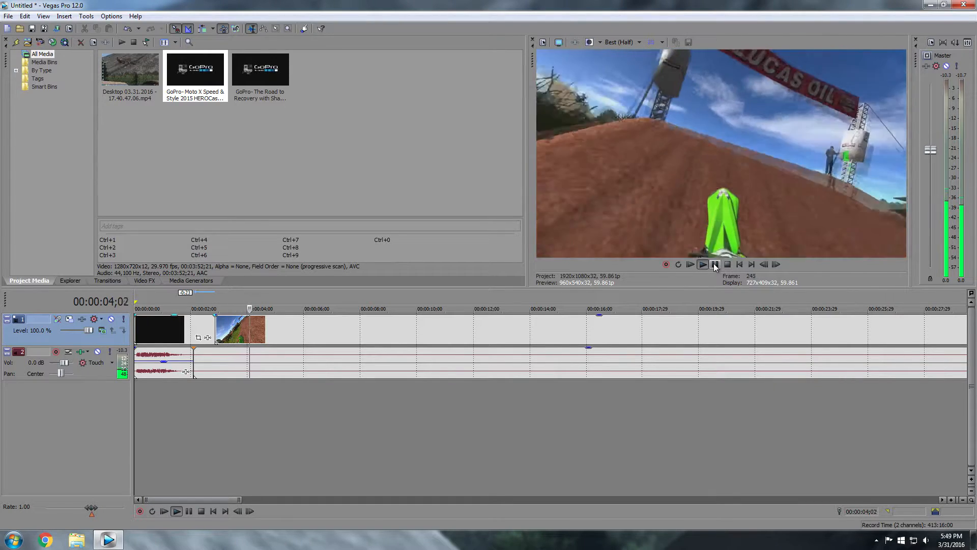
Drag the fade handle at the intro audio's end to lengthen its fade-out
left_click(713, 263)
scroll(206, 371, "up", 3)
scroll(301, 352, "up", 5)
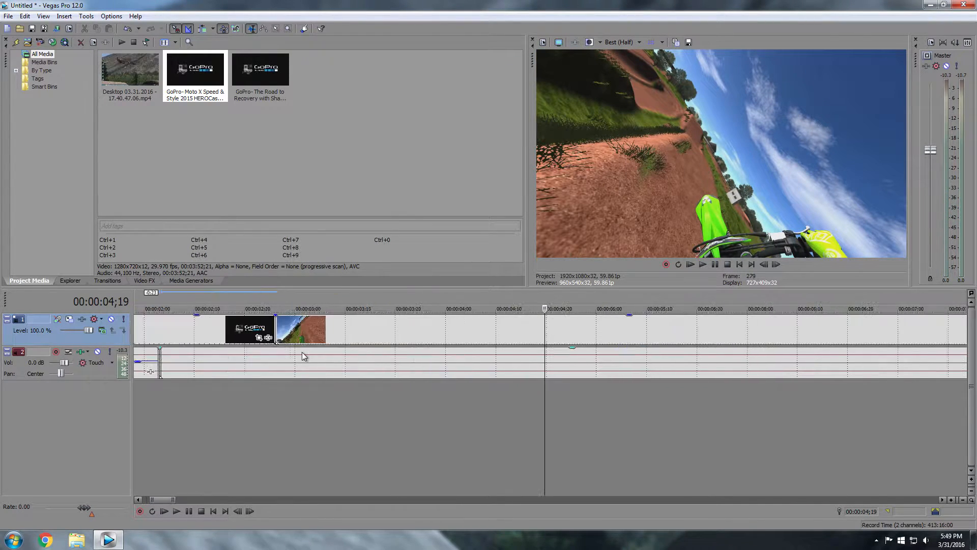
left_click_drag(167, 501, 156, 501)
scroll(430, 374, "up", 3)
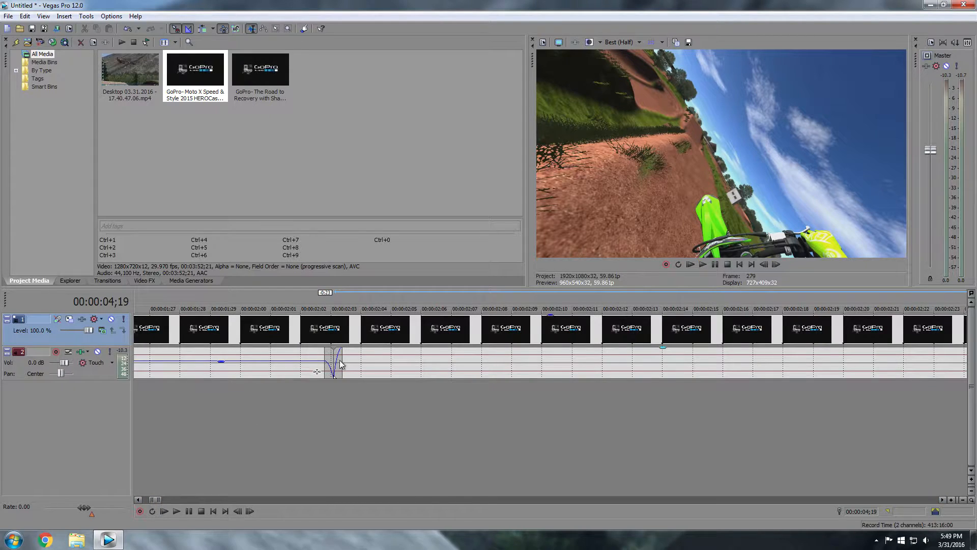
left_click_drag(327, 356, 425, 367)
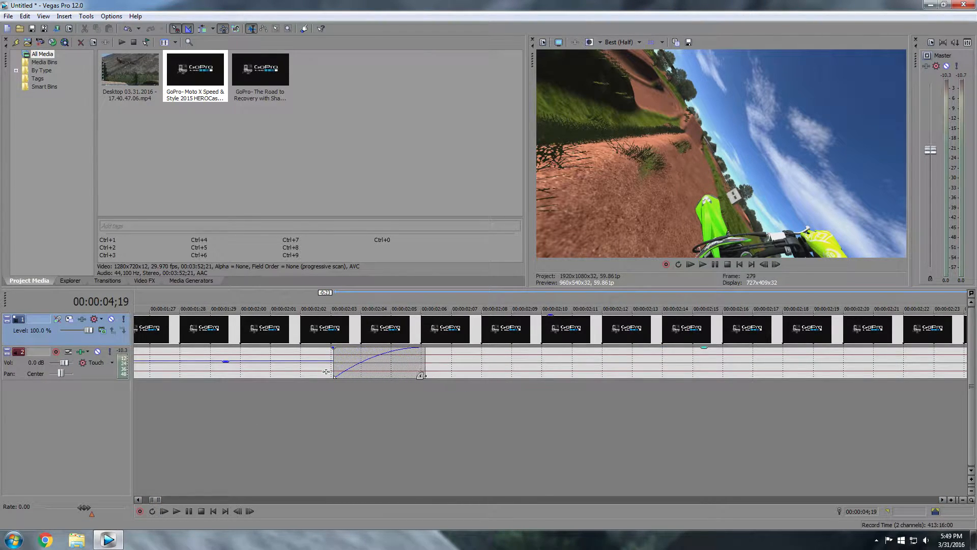
scroll(414, 391, "down", 4)
scroll(360, 395, "down", 2)
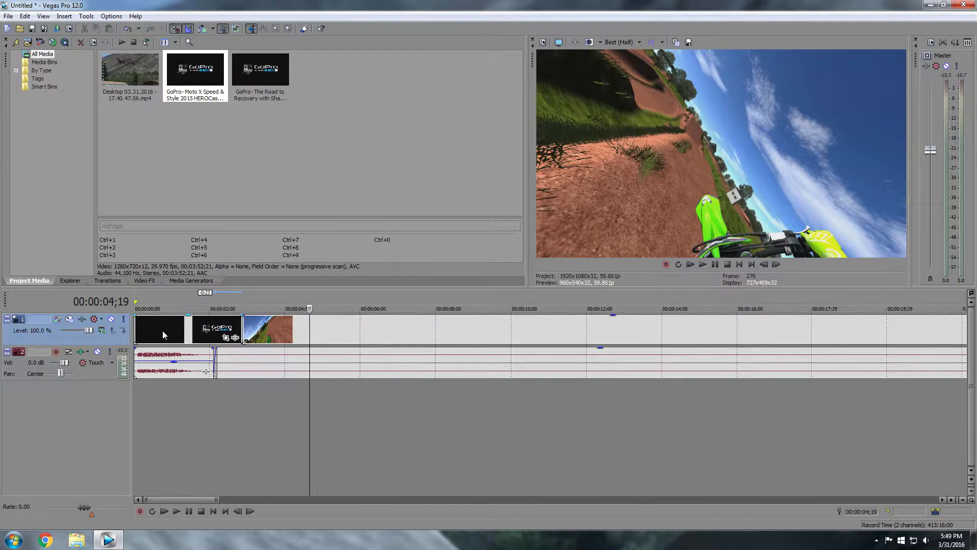
left_click(161, 333)
key("space")
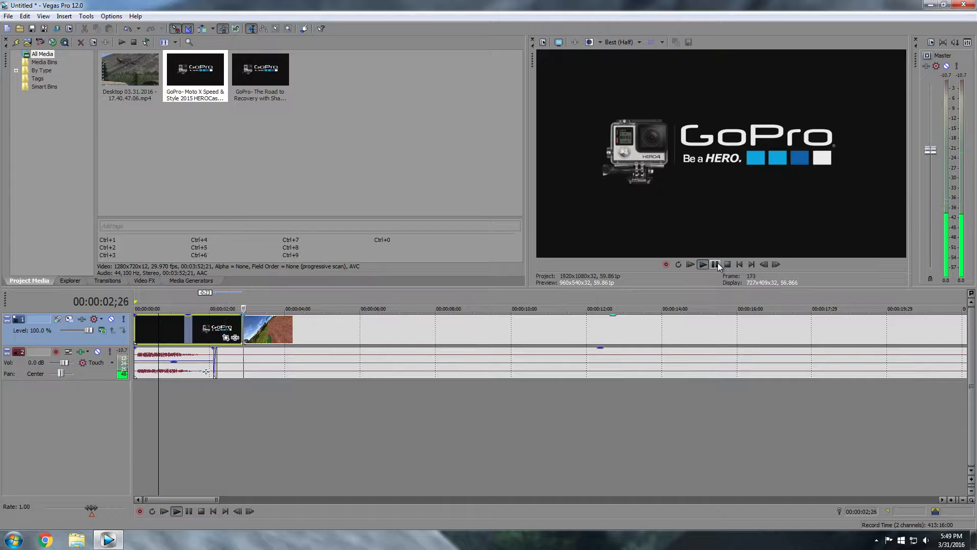
left_click(715, 265)
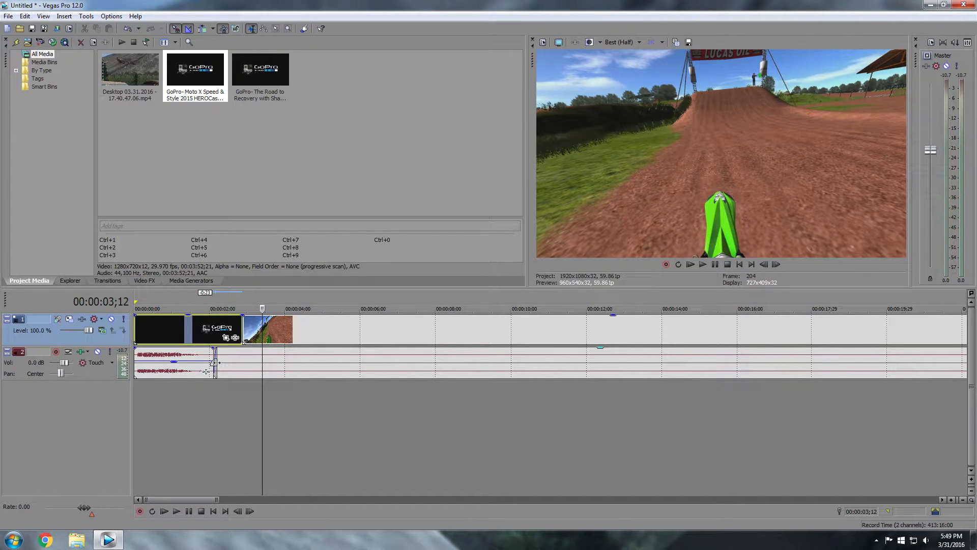
left_click(197, 362)
left_click(715, 265)
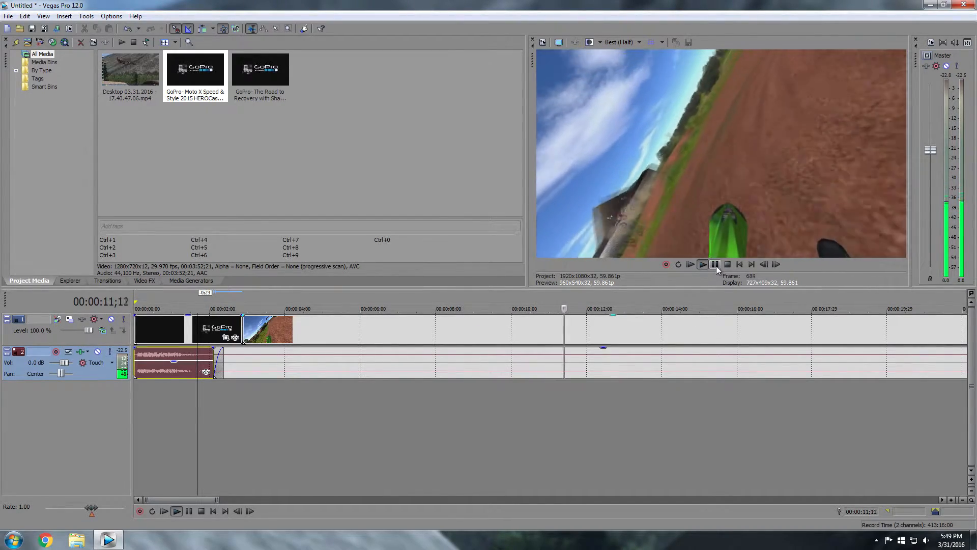
left_click(715, 264)
Add the third GoPro video from the media list to the timeline after the footage
scroll(639, 346, "down", 10)
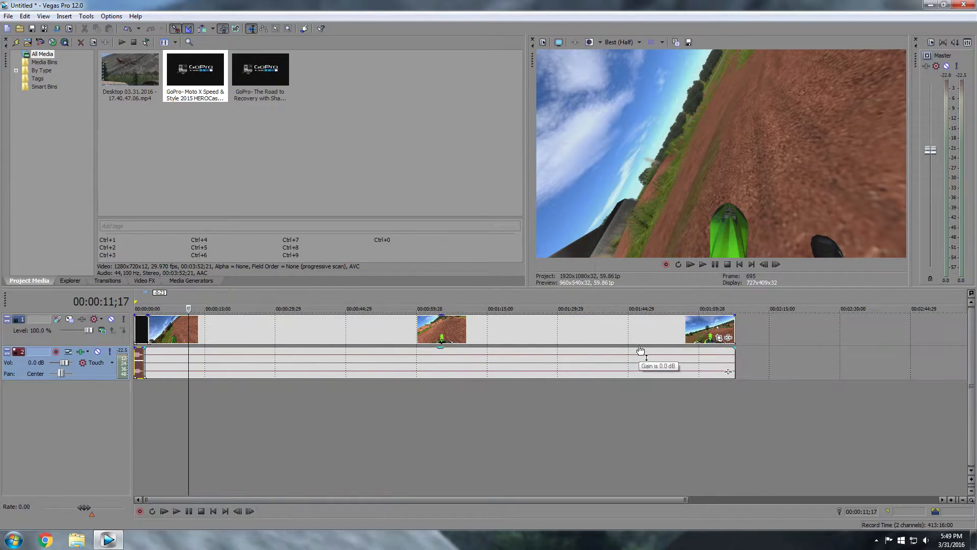
left_click(258, 92)
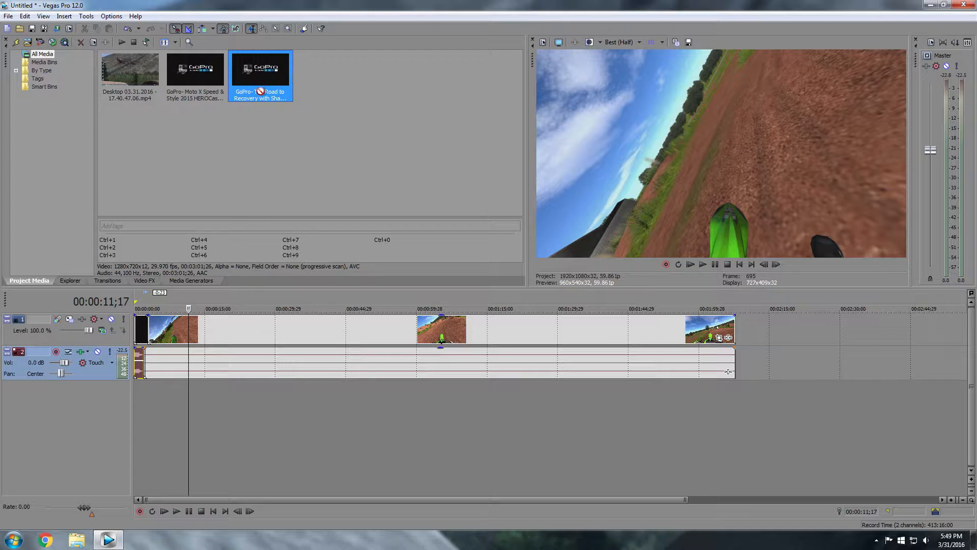
scroll(442, 325, "down", 2)
left_click_drag(276, 81, 504, 330)
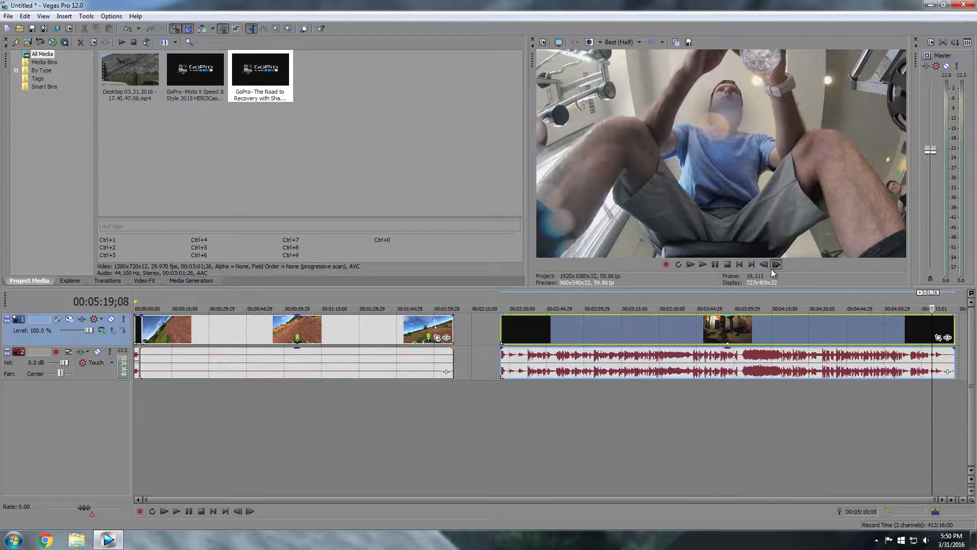
Play to the video's end and step frames to locate the start of the end logo
left_click(702, 264)
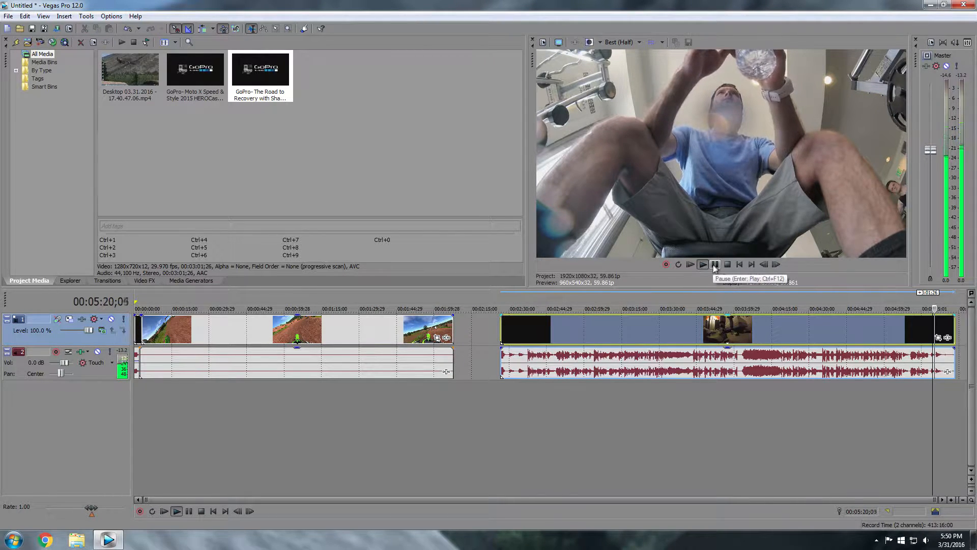
left_click(714, 265)
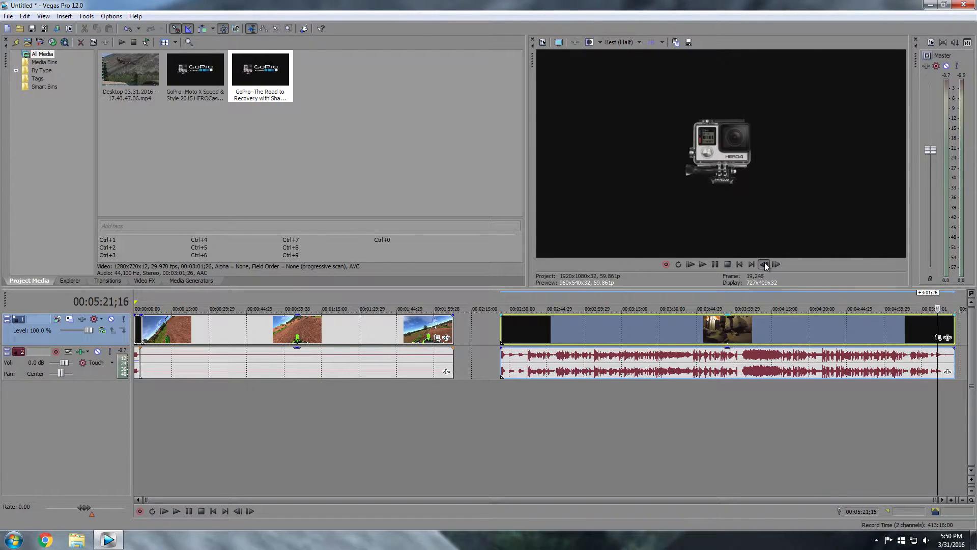
left_click(765, 264)
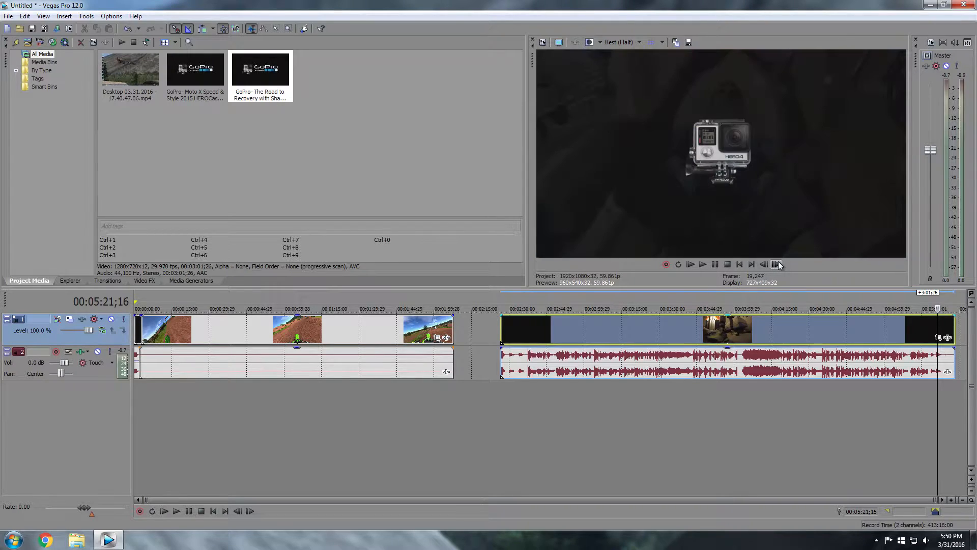
left_click(776, 265)
left_click(777, 264)
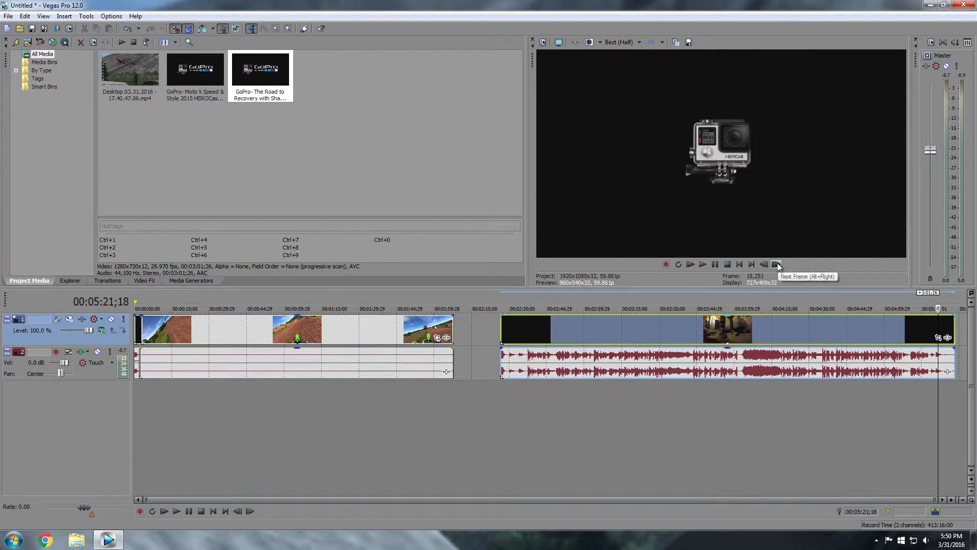
left_click(702, 328)
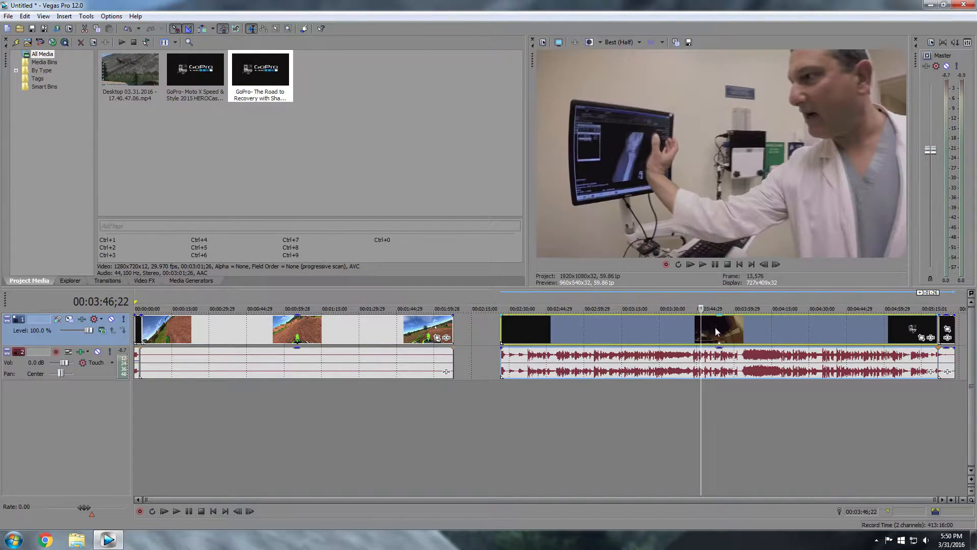
right_click(716, 325)
Delete the long GoPro part, move the logo ending after the footage, and delete its audio
left_click(731, 330)
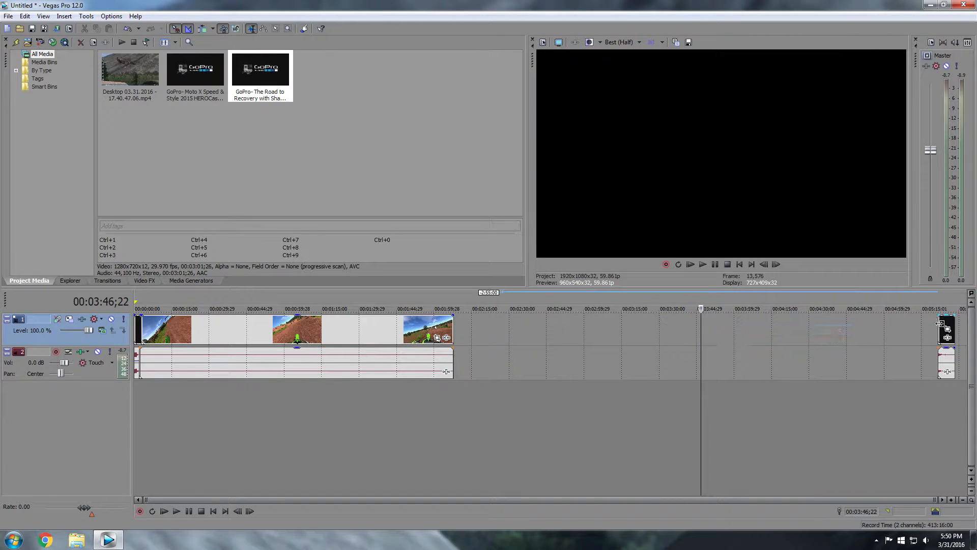
left_click_drag(943, 326, 456, 343)
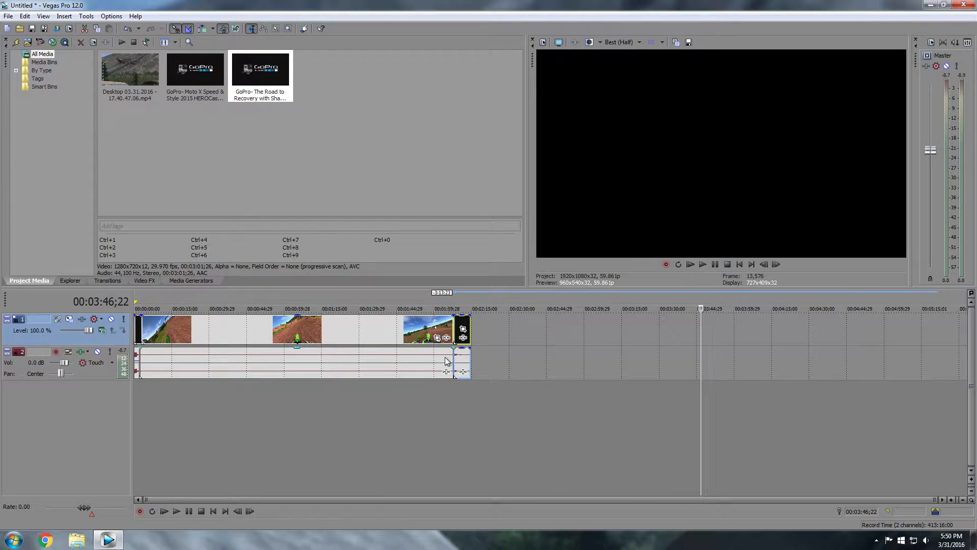
left_click(415, 361)
left_click(461, 358)
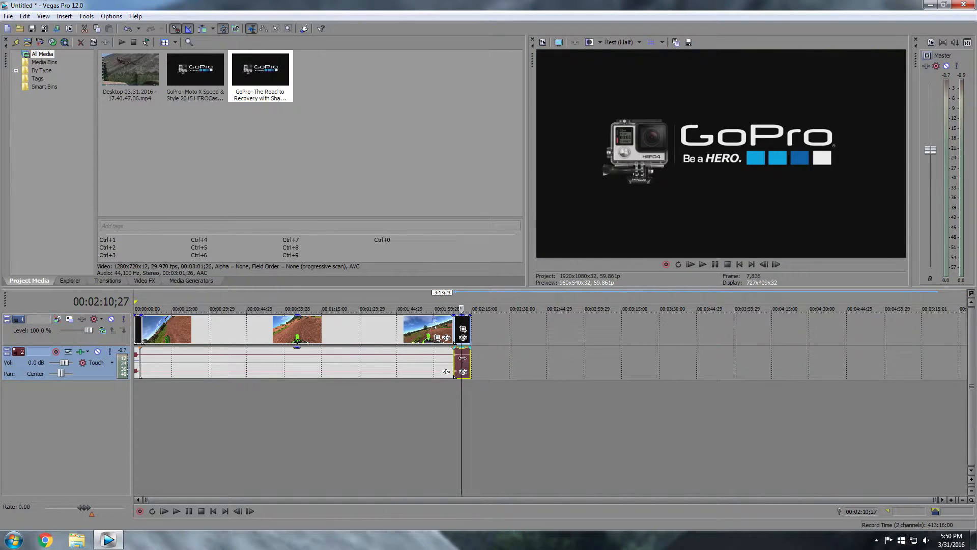
right_click(466, 366)
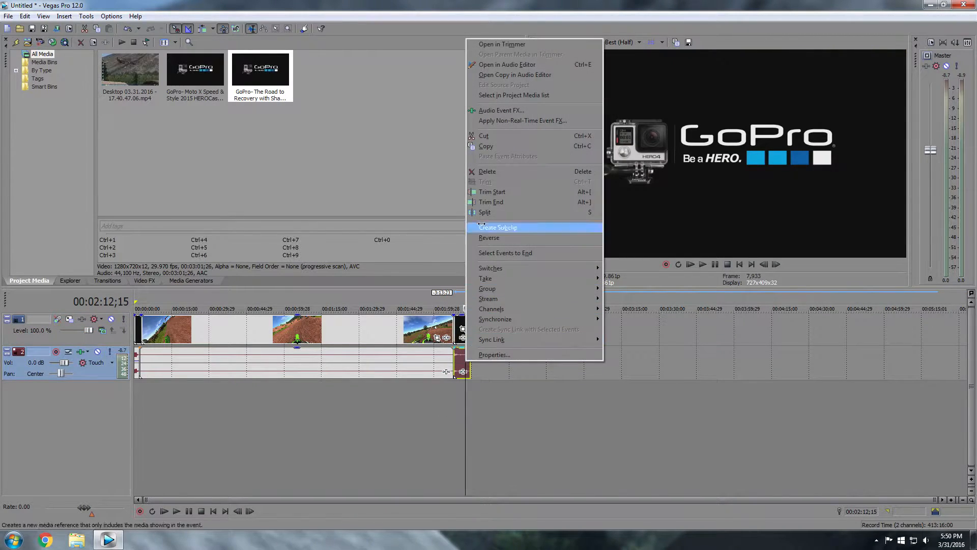
left_click(487, 173)
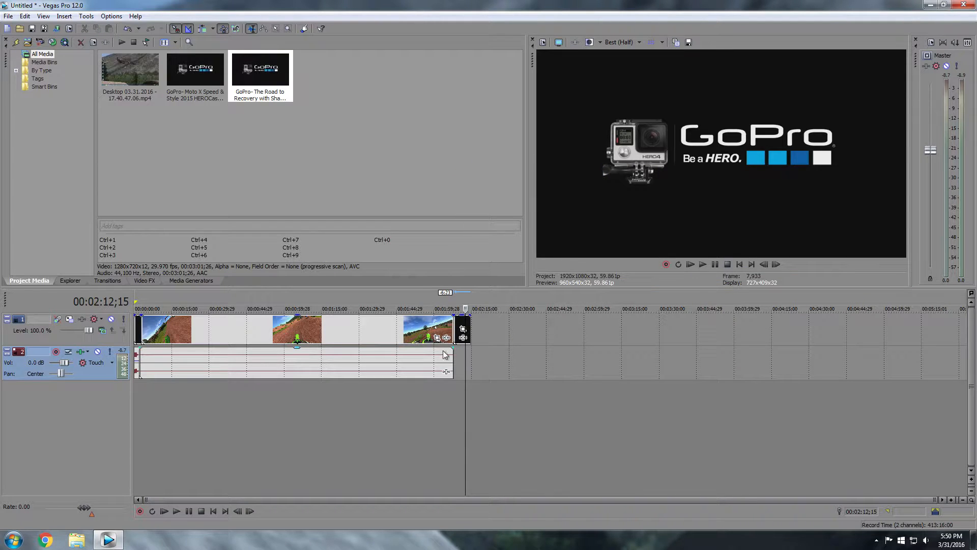
left_click(432, 361)
Review the footage's ending and stop the playhead at 00:02:01;21
key("space")
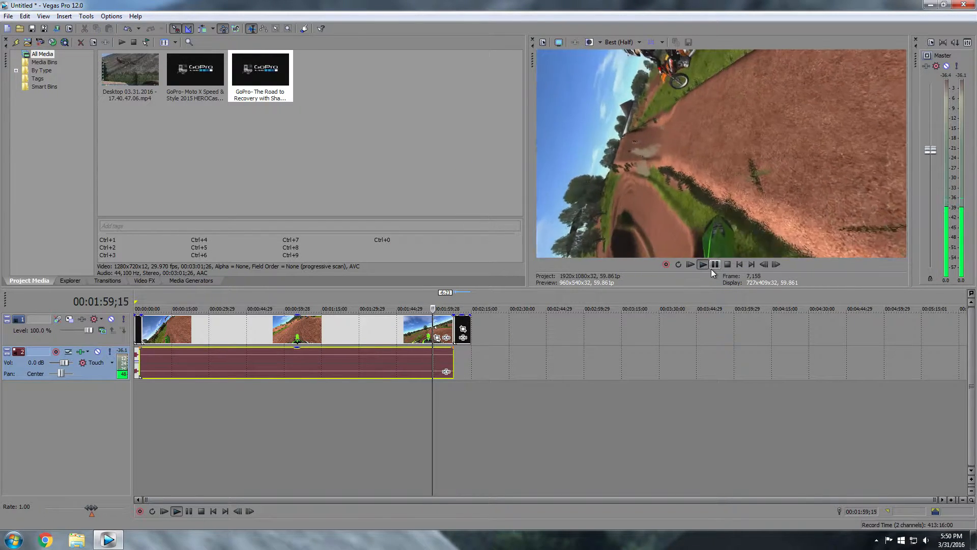
left_click(712, 267)
left_click(707, 265)
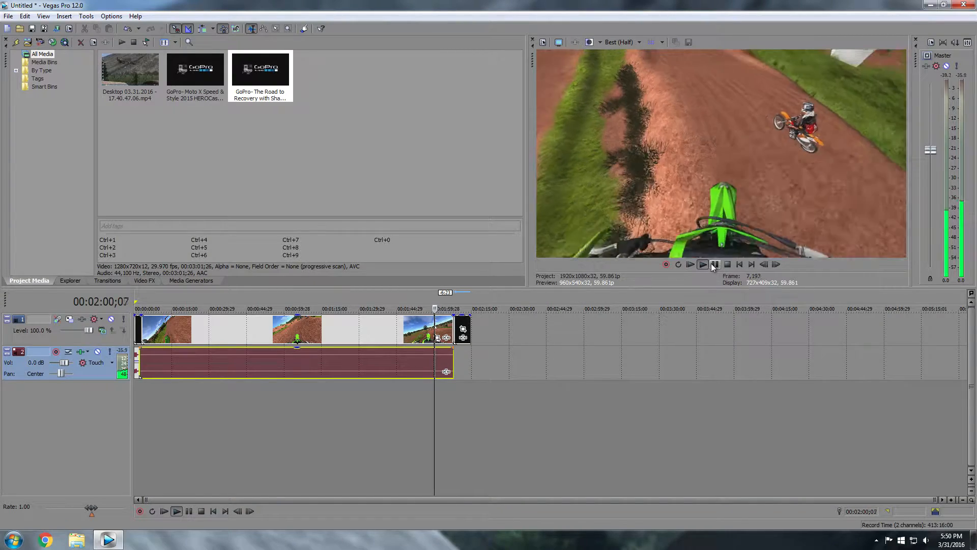
left_click(715, 264)
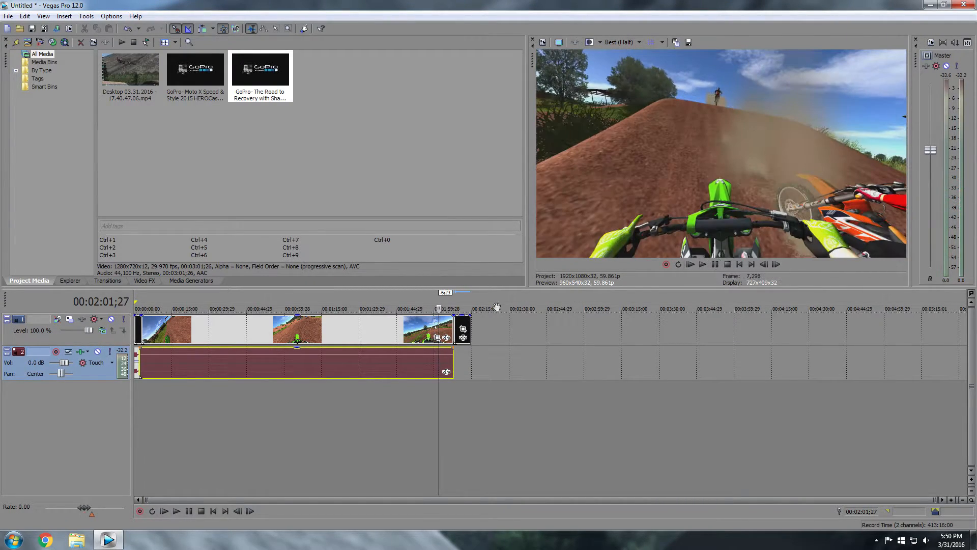
left_click(396, 335)
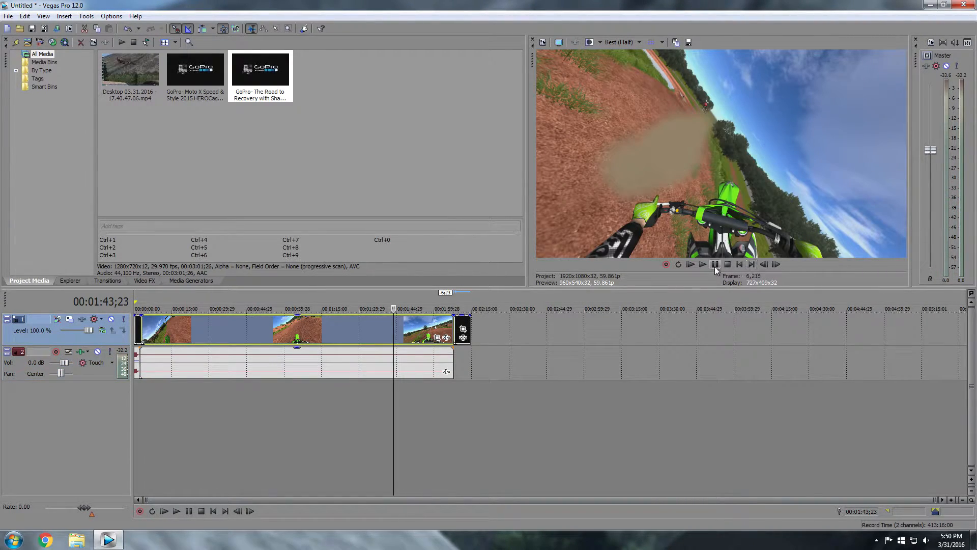
left_click(715, 266)
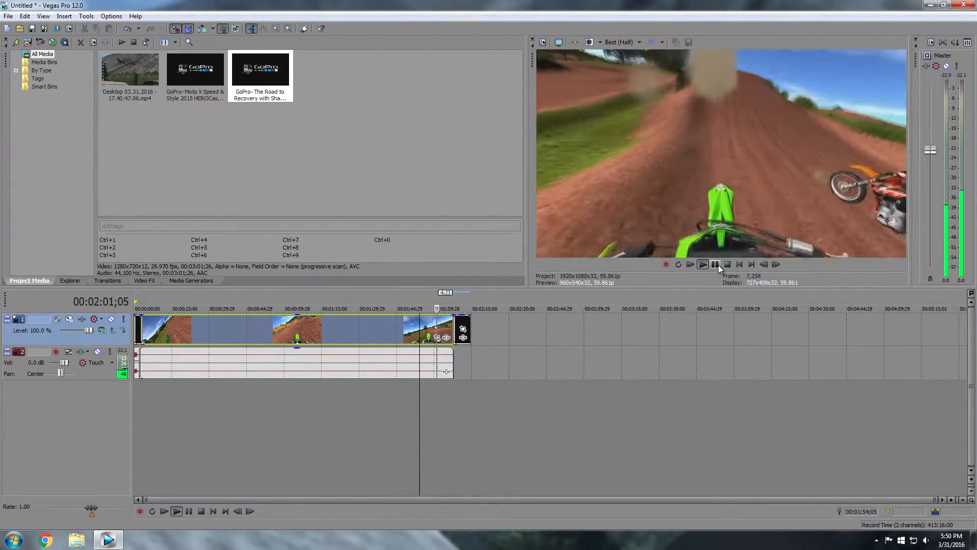
left_click(718, 265)
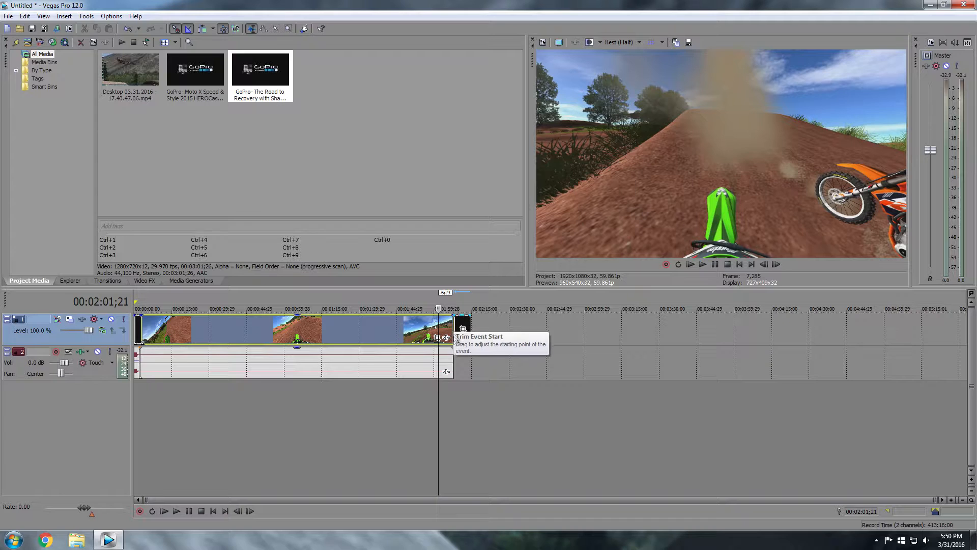
Trim the riding audio's end slightly and end the riding video at the playhead
left_click_drag(452, 355, 448, 355)
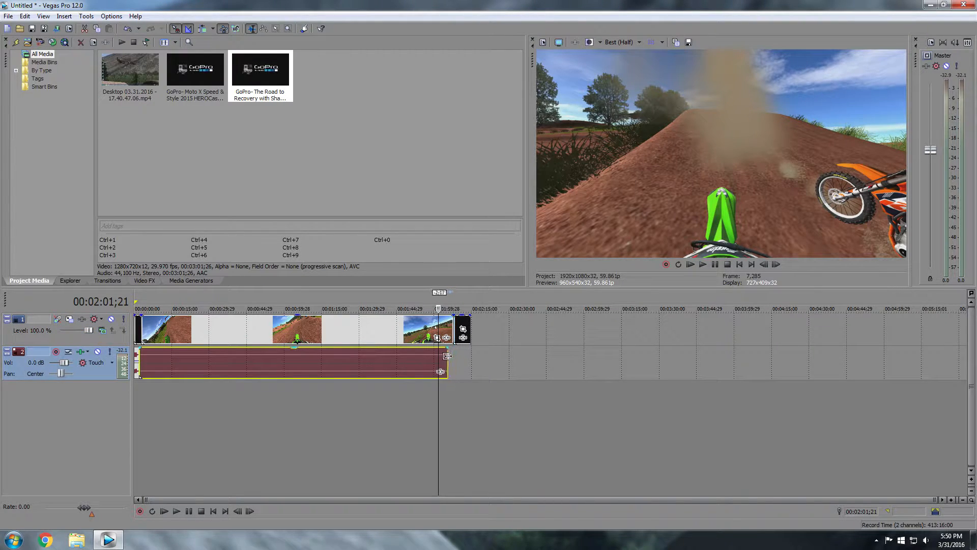
left_click(450, 333)
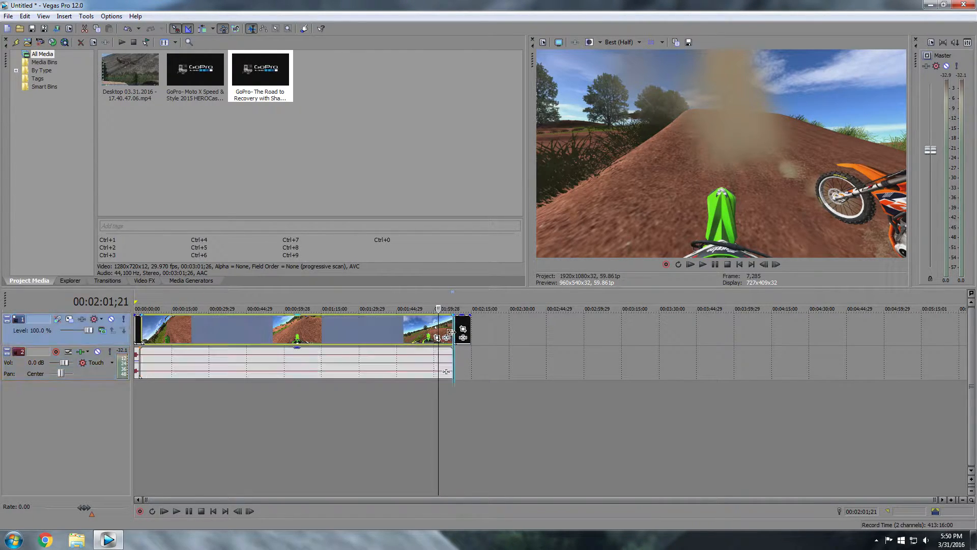
mouse_move(451, 333)
left_mouse_down()
mouse_move(438, 332)
mouse_move(450, 324)
left_mouse_up()
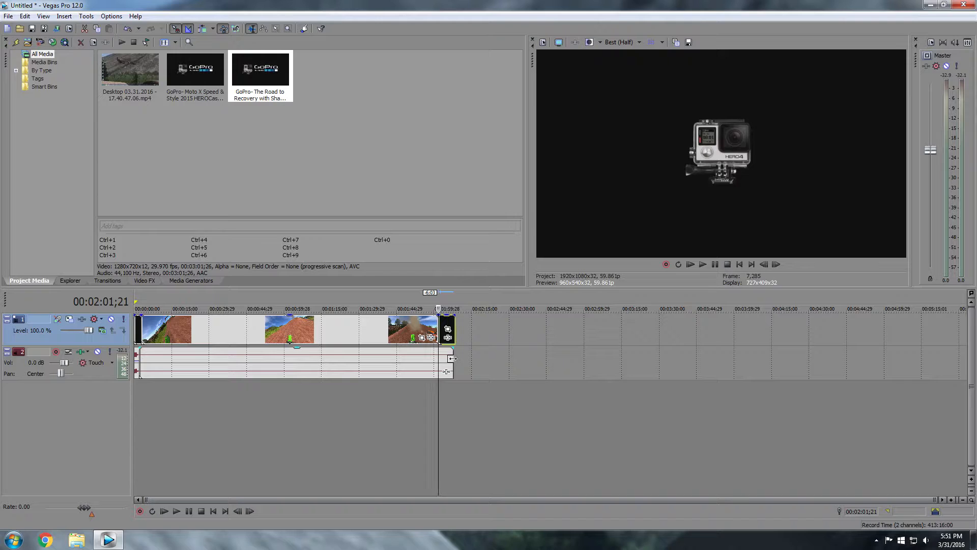
Slide the GoPro outro left to overlap the riding clip, then ease it right to shorten the crossfade
left_click(425, 329)
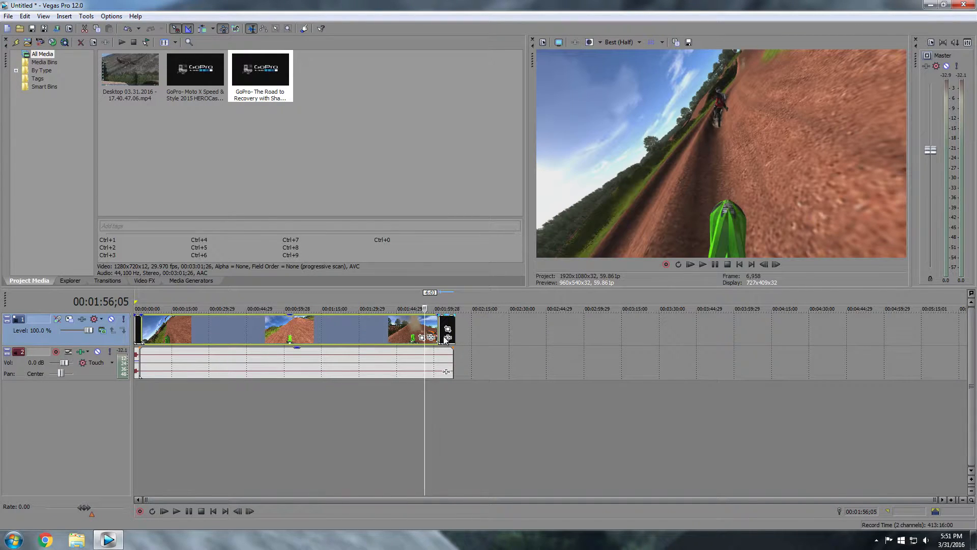
scroll(444, 335, "up", 5)
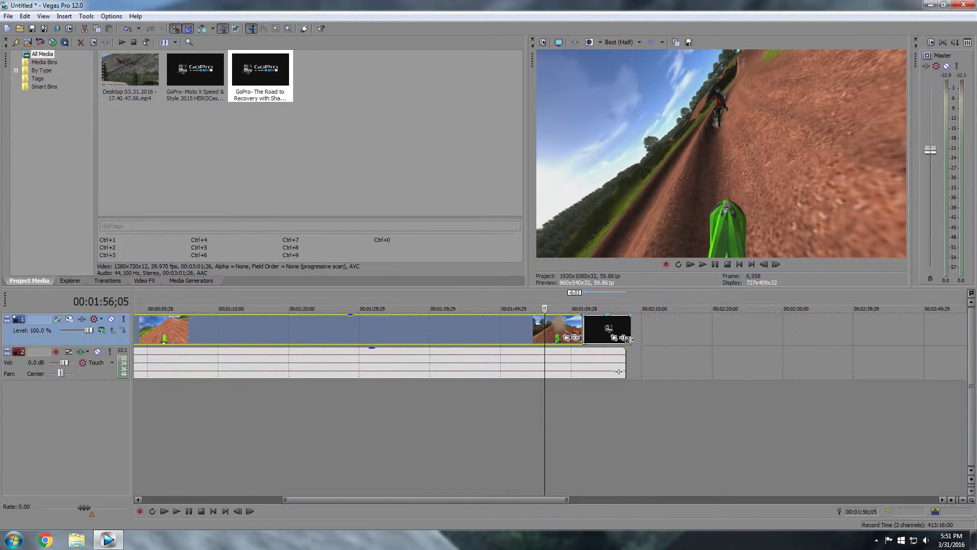
left_click(626, 338)
left_click(575, 331, "ctrl")
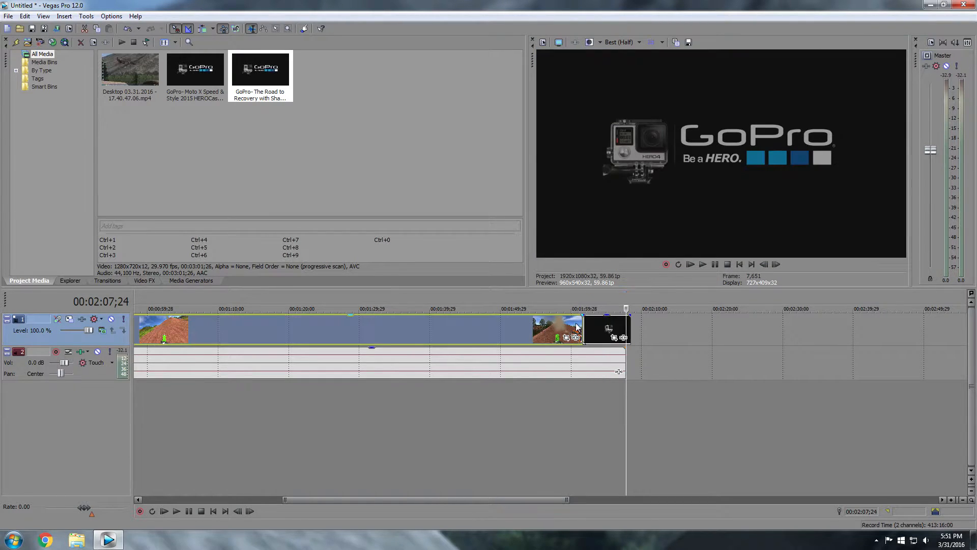
left_click(566, 330)
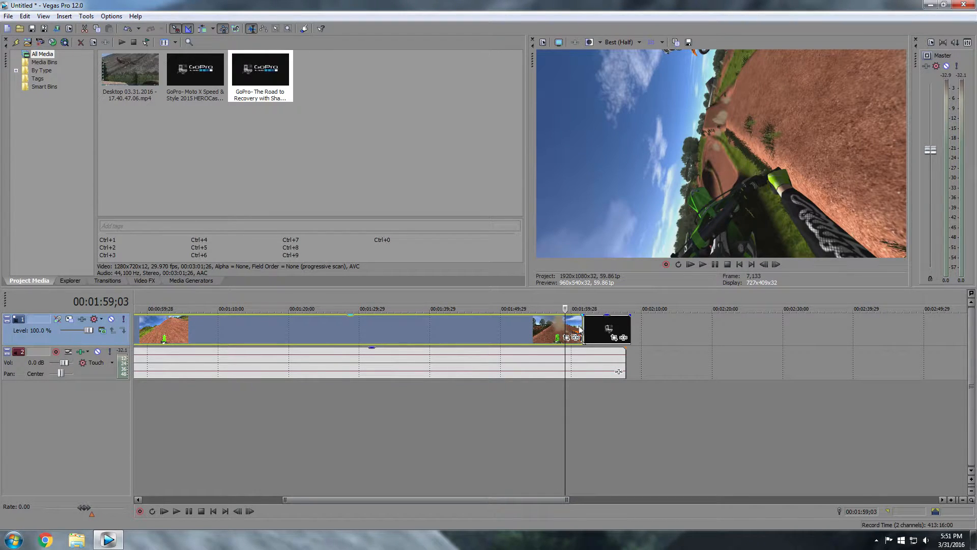
left_click_drag(565, 326, 591, 328)
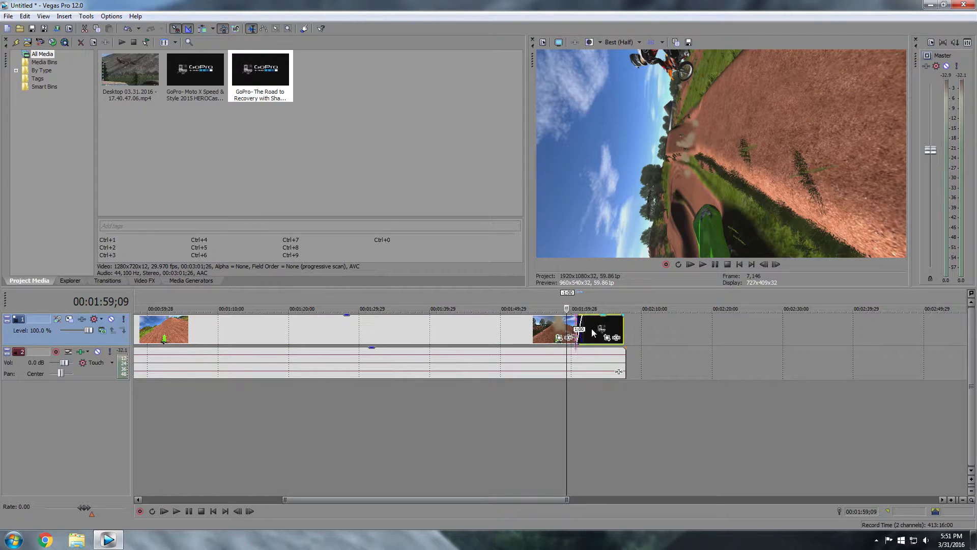
left_click(570, 325)
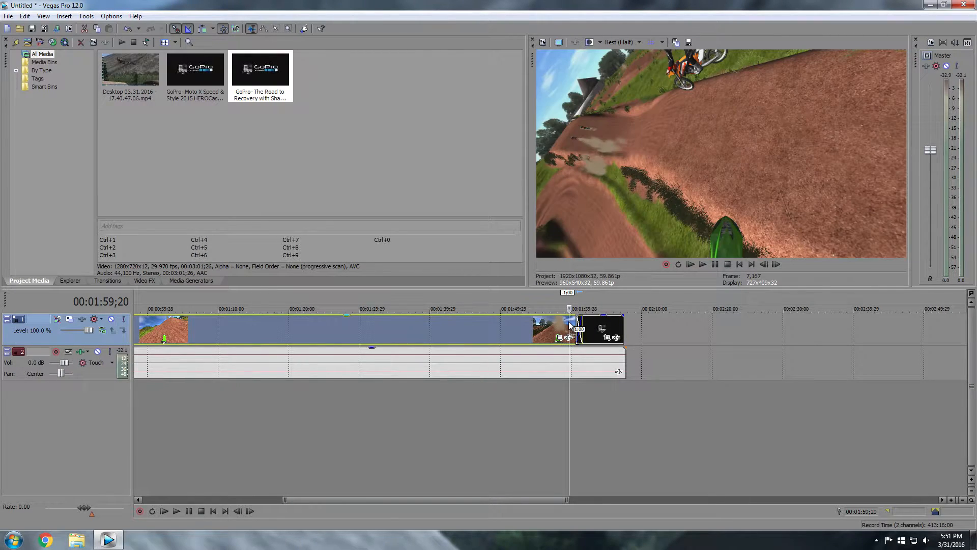
left_click(576, 321)
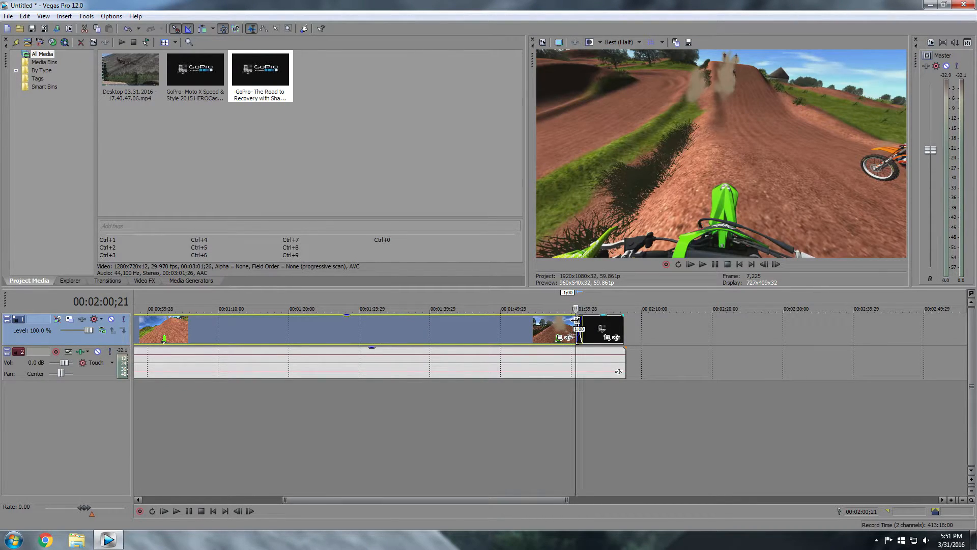
left_click_drag(597, 339, 603, 340)
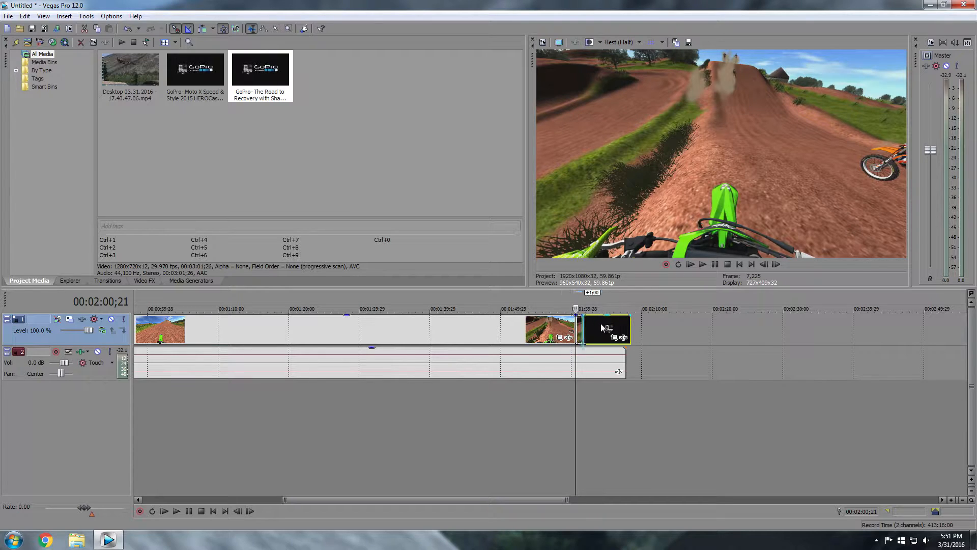
Butt the GoPro outro against the riding clip's end and preview the join from about 00:01:54
right_click(580, 327)
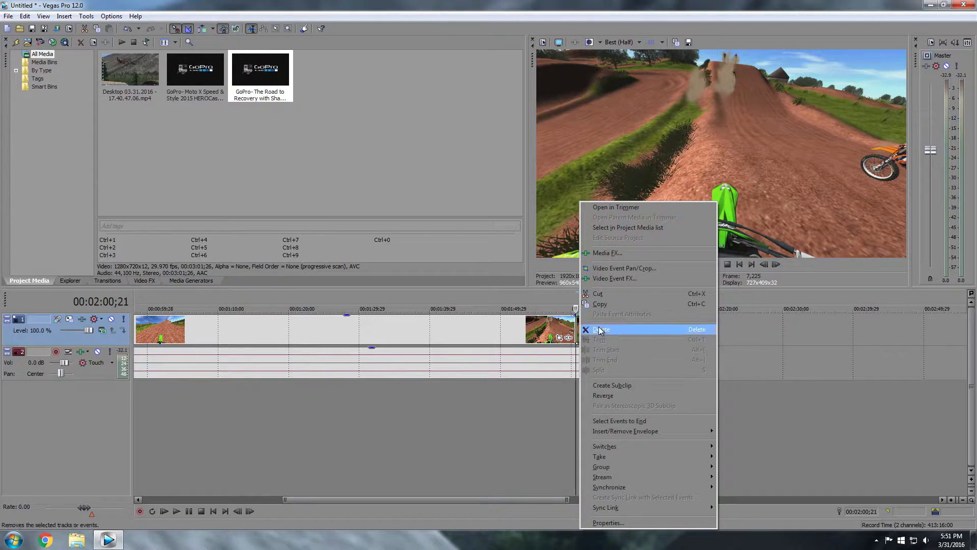
left_click(603, 328)
left_click_drag(602, 327, 623, 353)
left_click(531, 333)
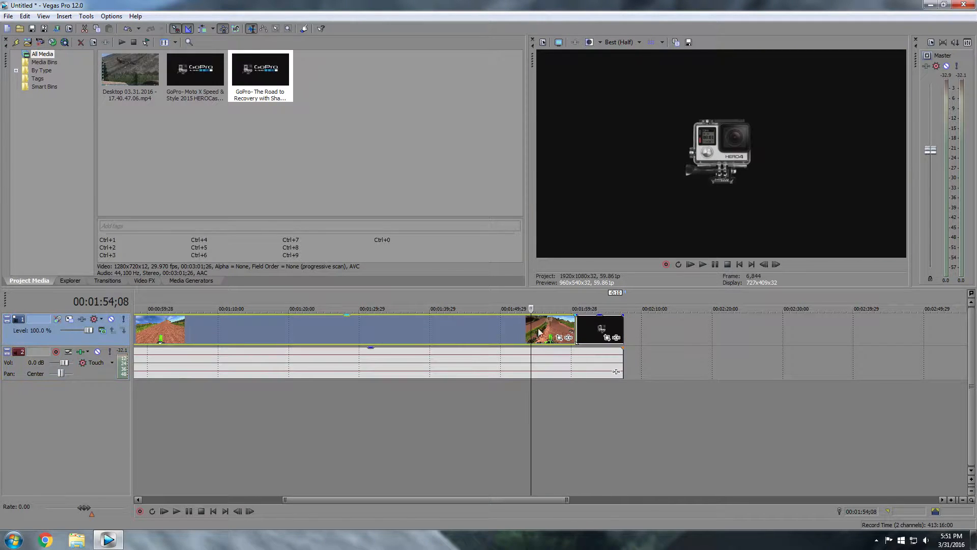
key("space")
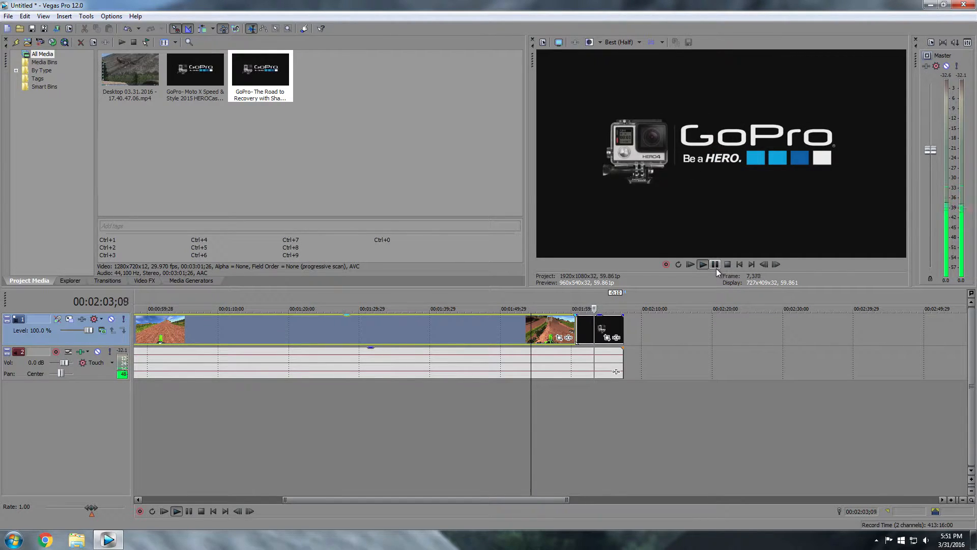
Trim the GoPro outro's end, fade out the ending over 00:00:01;28, and replay it
left_click(716, 268)
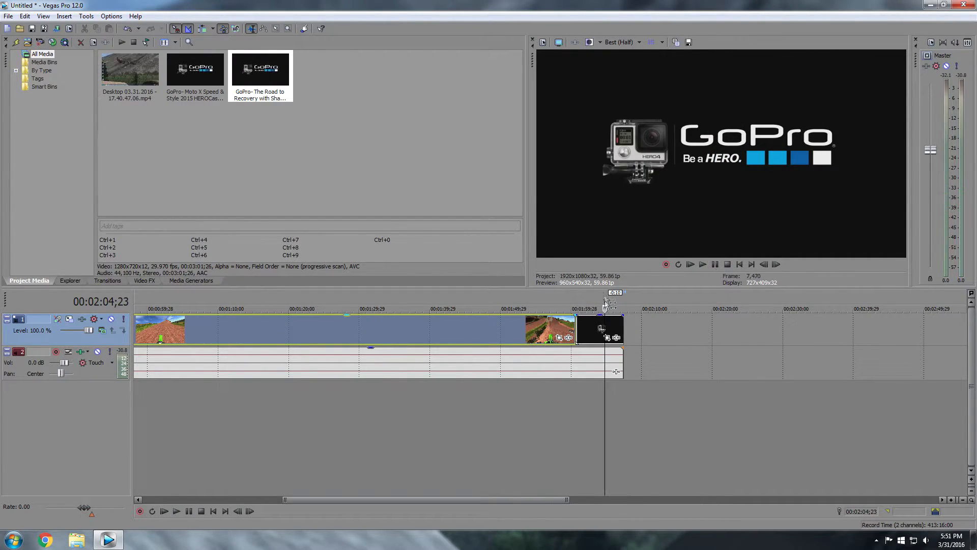
left_click(621, 322)
left_click_drag(618, 322, 620, 359)
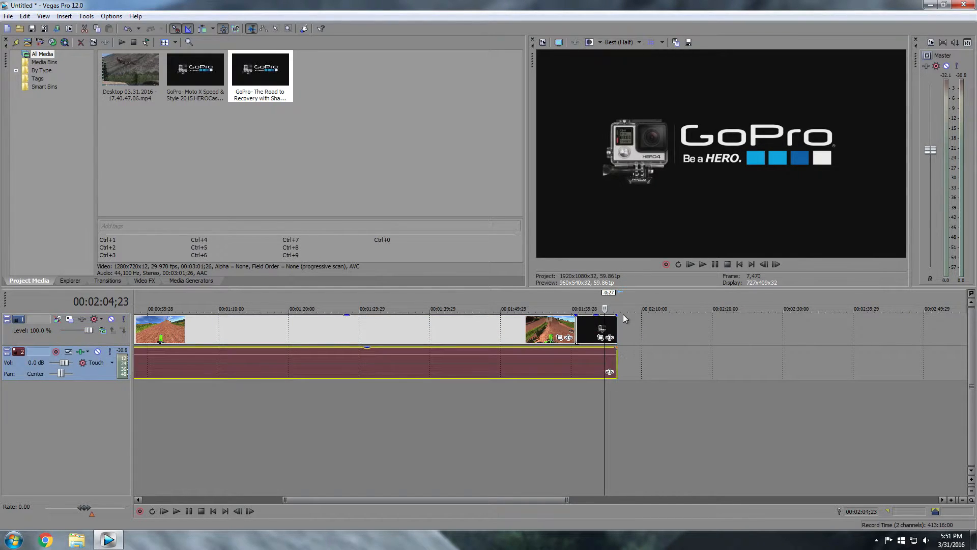
left_click_drag(618, 315, 605, 347)
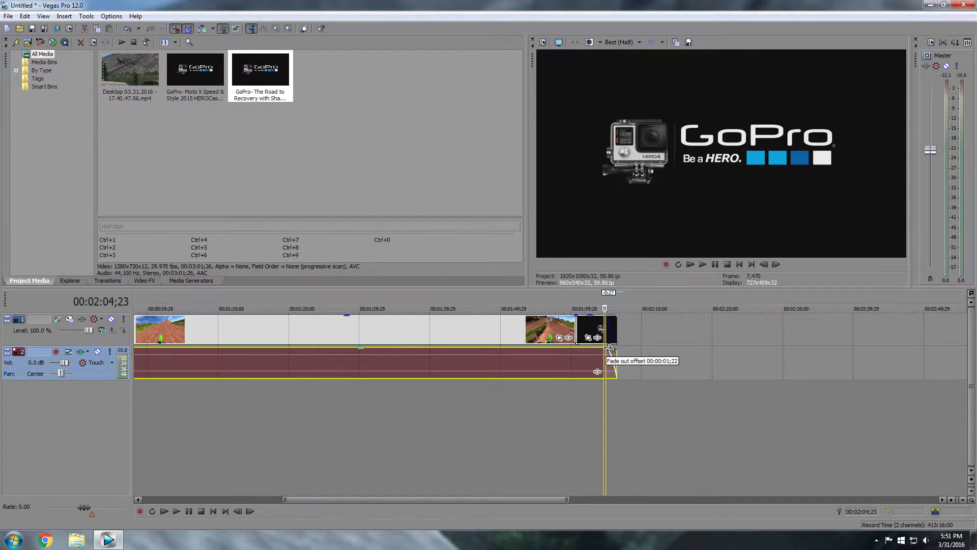
left_click(527, 330)
left_click(707, 265)
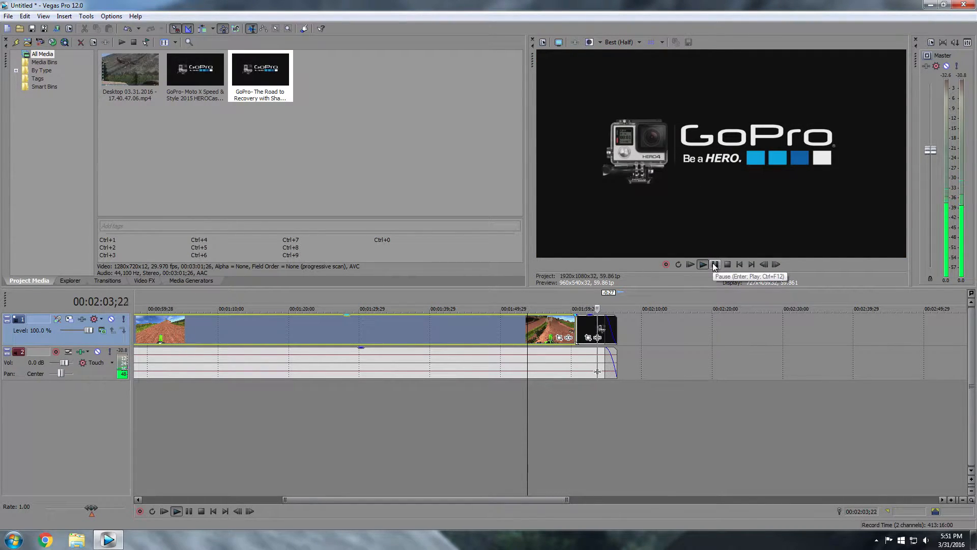
Select the GoPro outro event, loop the edit's end, and set the playhead to 00:01:42;05
left_click(715, 264)
scroll(566, 340, "up", 3)
scroll(566, 340, "up", 2)
left_click(393, 327)
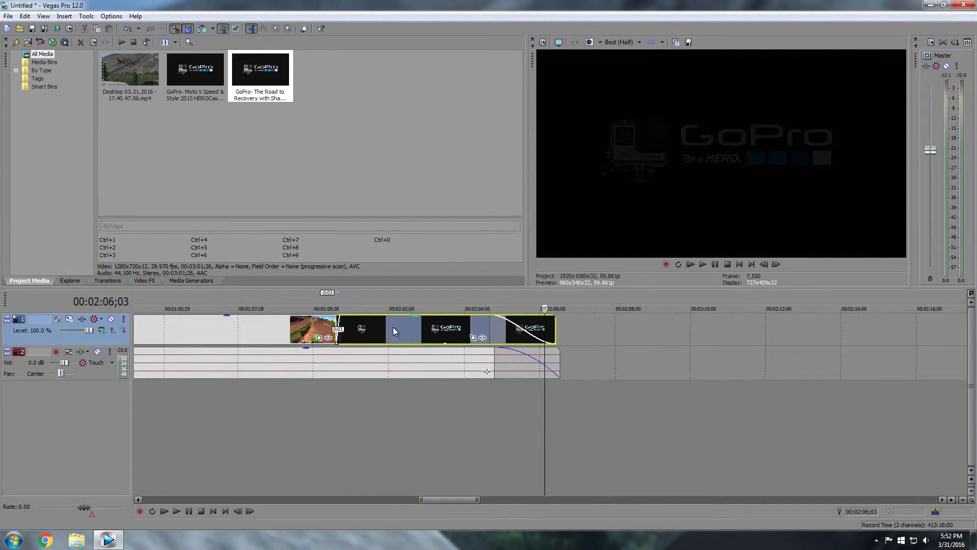
scroll(426, 338, "down", 6)
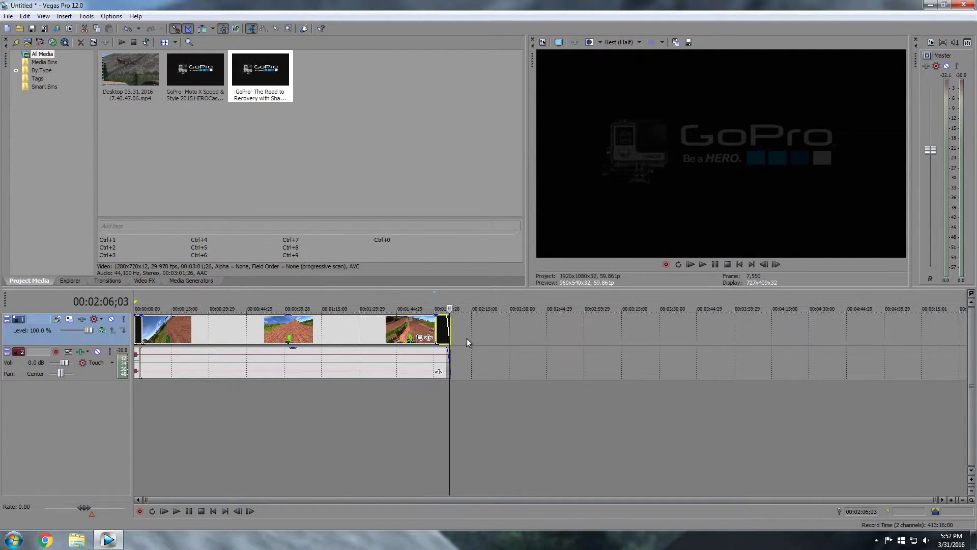
left_click_drag(467, 493, 433, 489)
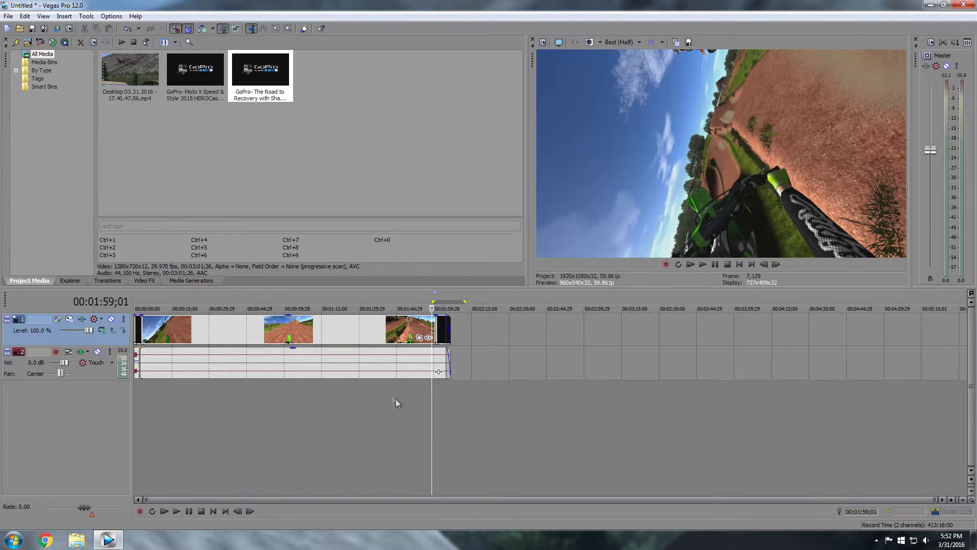
left_click(389, 376)
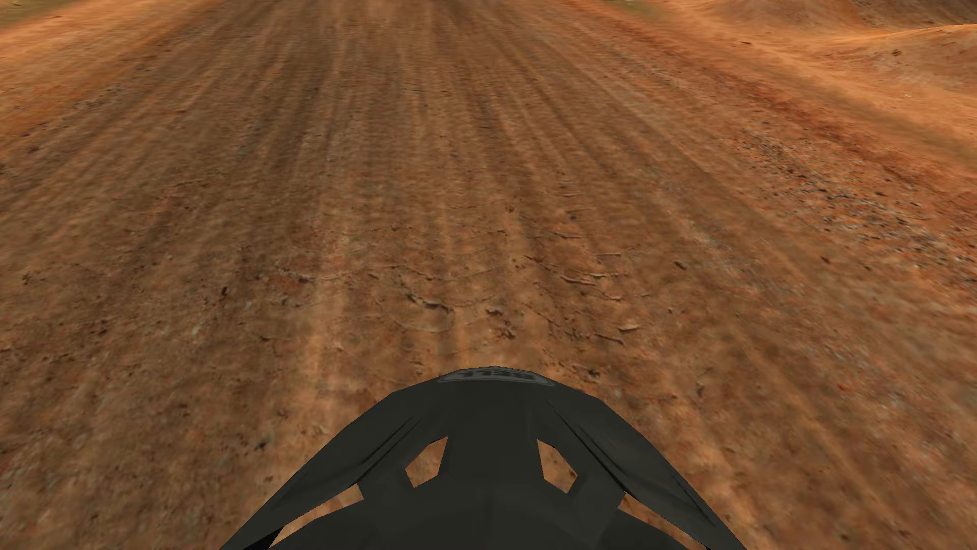
Confirm the visor screenshot saved, switch to the bare-ground camera, and confirm the second screenshot
key("grave")
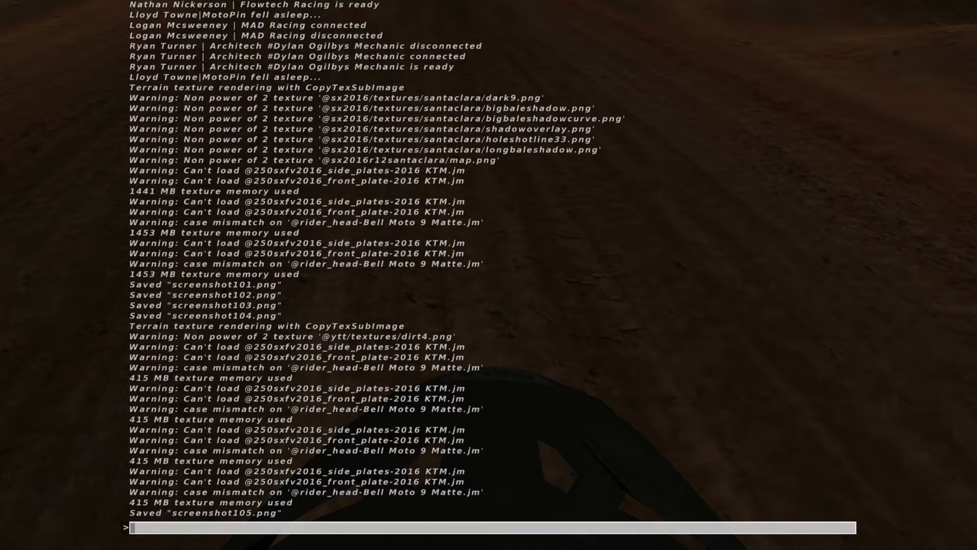
key("grave")
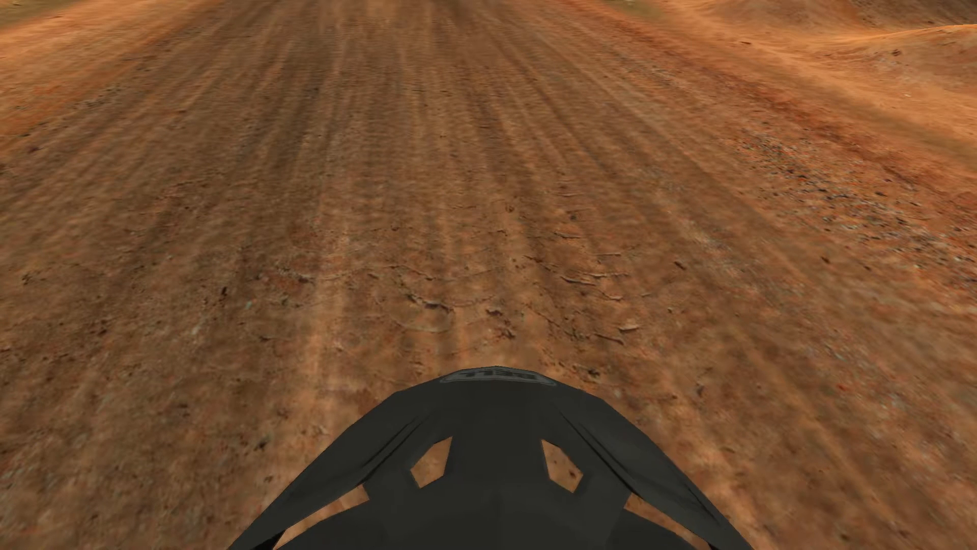
key("c")
key("c")
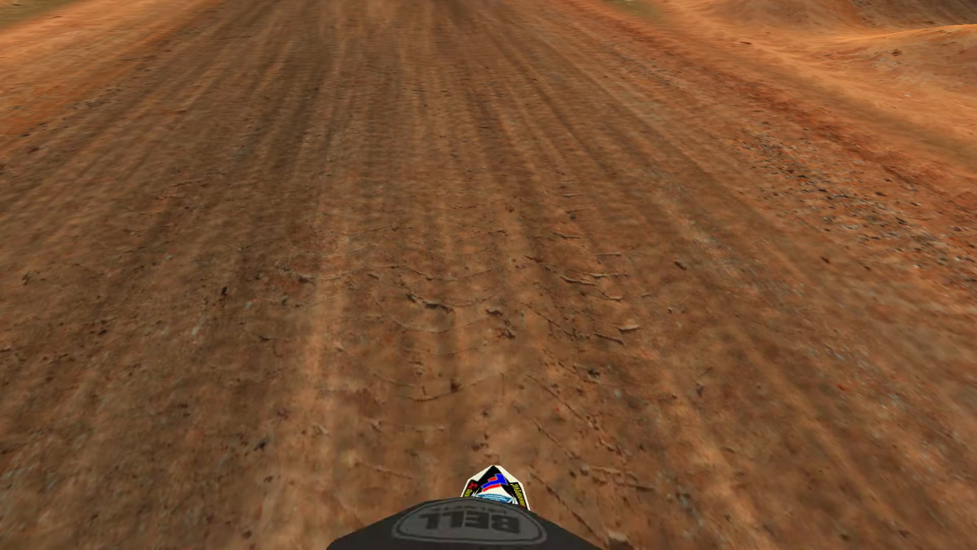
key("c")
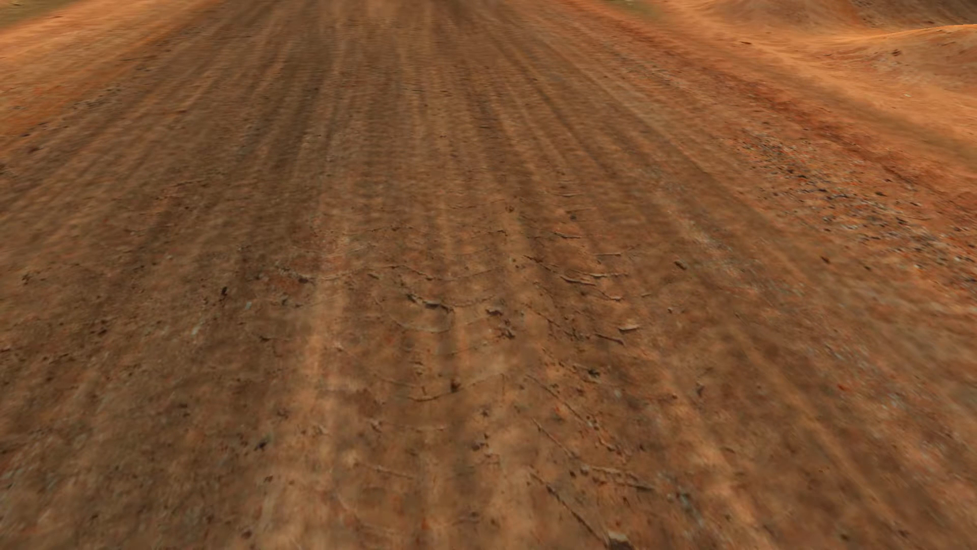
key("grave")
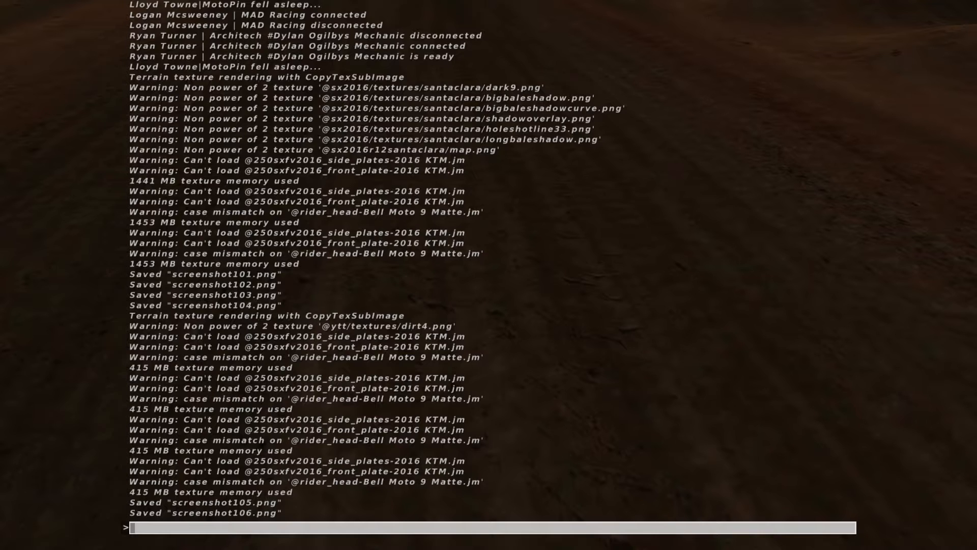
key("grave")
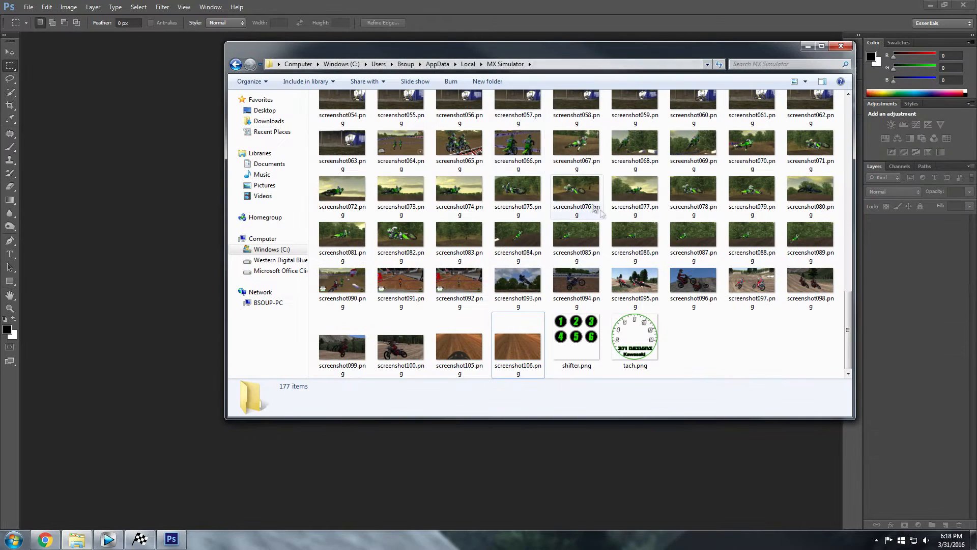
Drag screenshot106.png from the MX Simulator screenshots folder into Photoshop's empty workspace
left_click(482, 354)
left_click(504, 349)
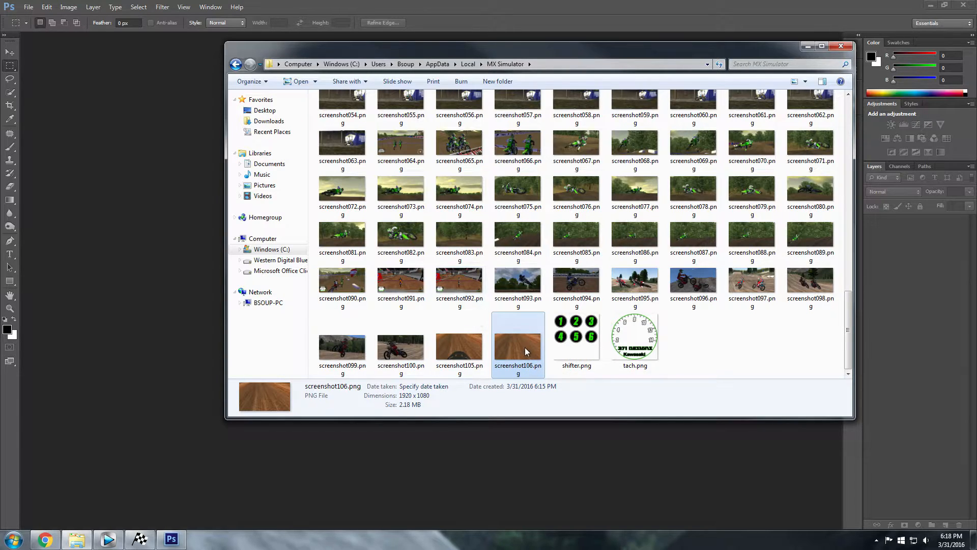
left_click_drag(518, 341, 126, 281)
Open screenshot106.png and place screenshot105.png on top of it
left_click(77, 539)
left_click_drag(459, 346, 155, 261)
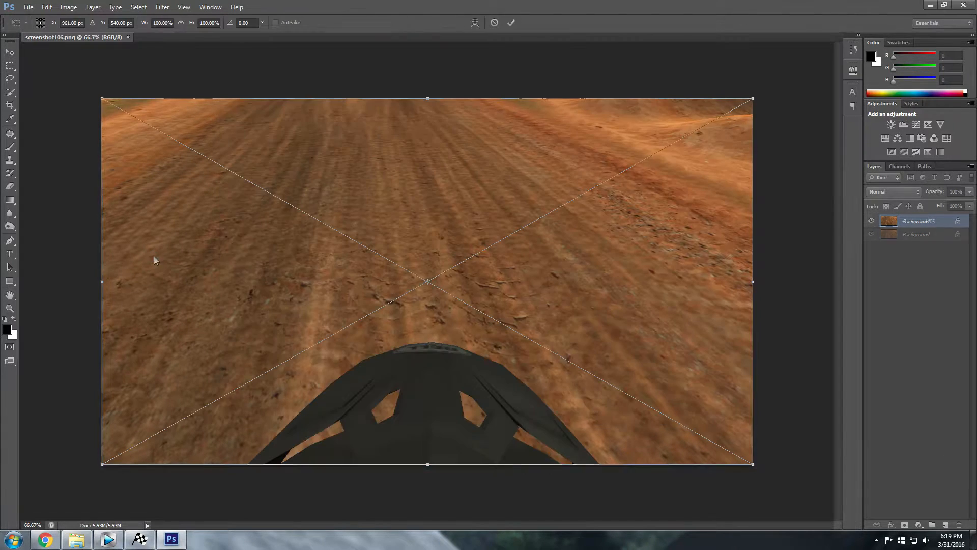
key("Return")
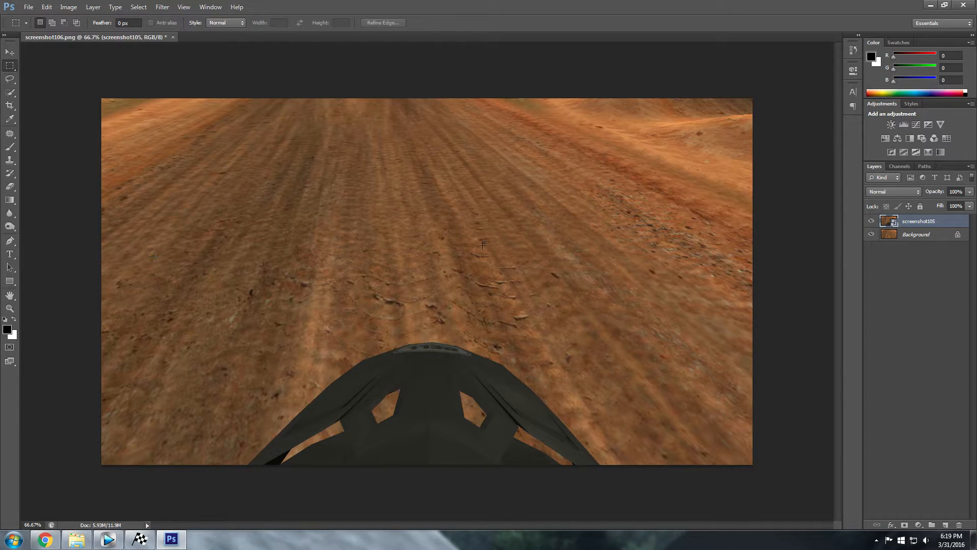
Unlock the Background as Layer 0 and rasterize the screenshot105 layer
double_click(953, 237)
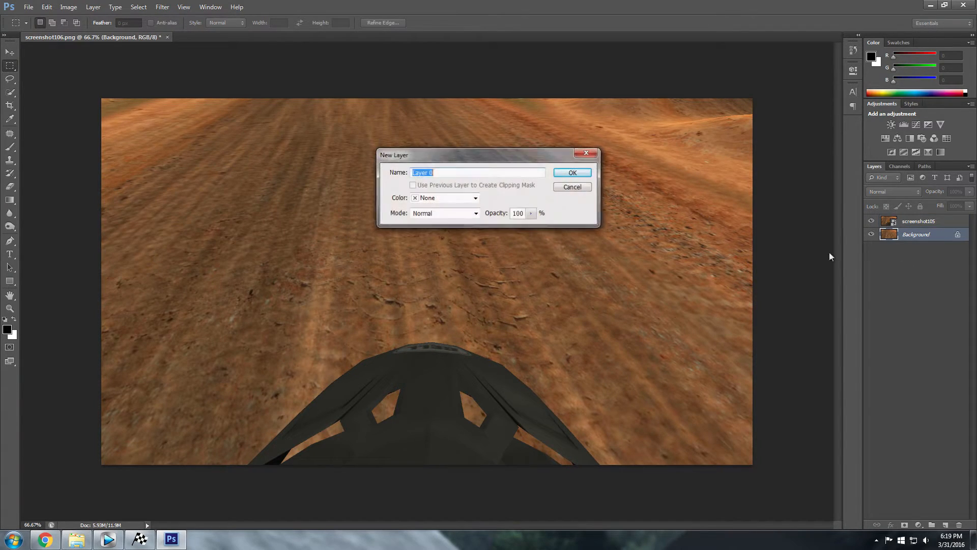
left_click(567, 171)
right_click(891, 220)
key("Escape")
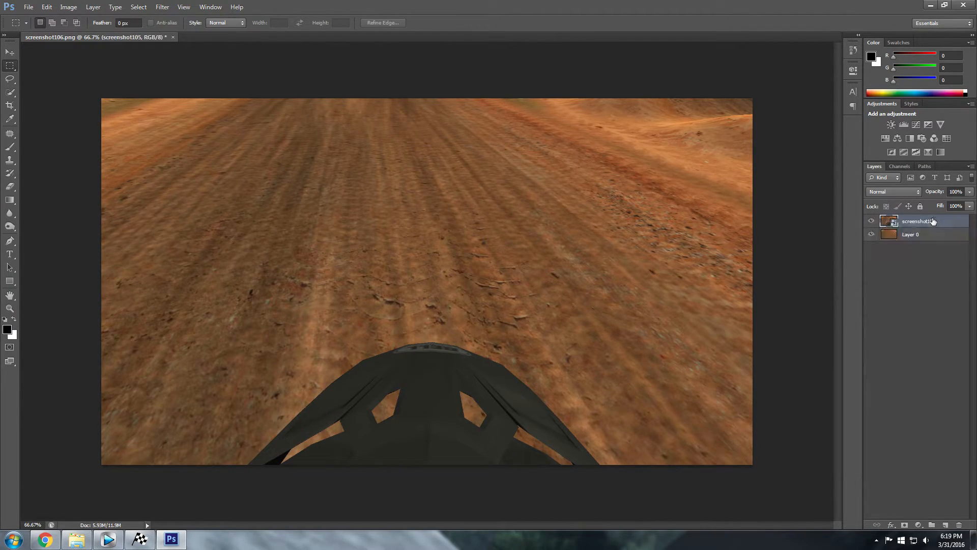
right_click(933, 221)
left_click(835, 277)
Set screenshot105 to Difference blending and nudge it into alignment with Layer 0
left_click(7, 330)
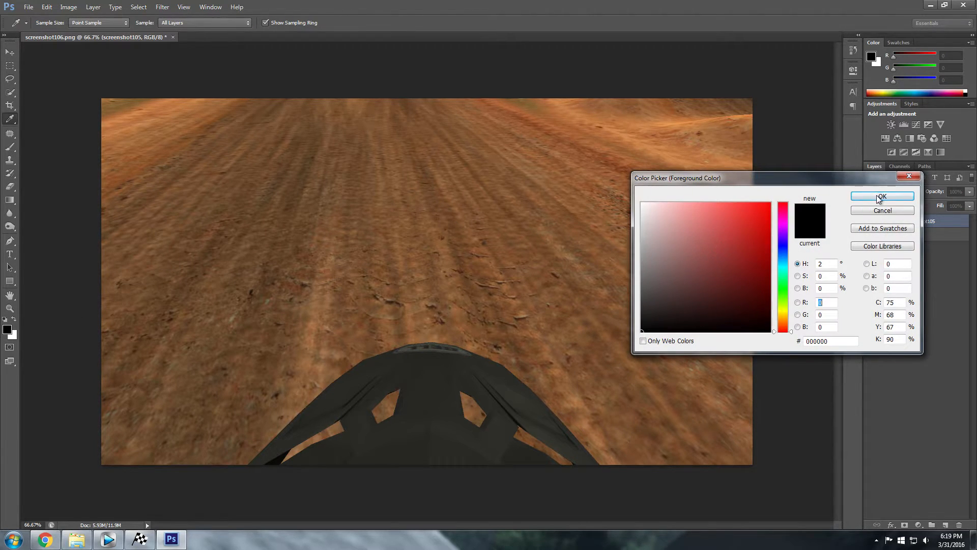
left_click(880, 197)
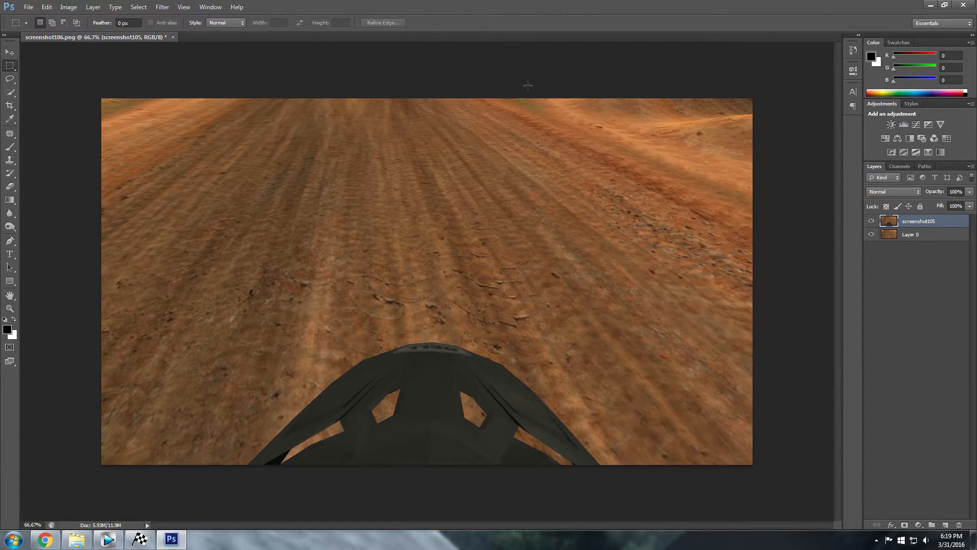
left_click(909, 191)
left_click(889, 394)
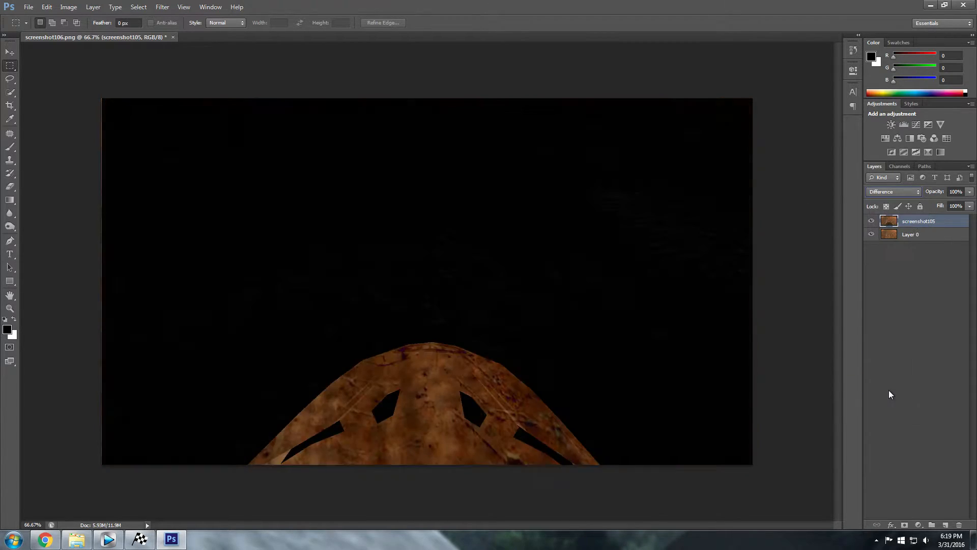
left_click(9, 52)
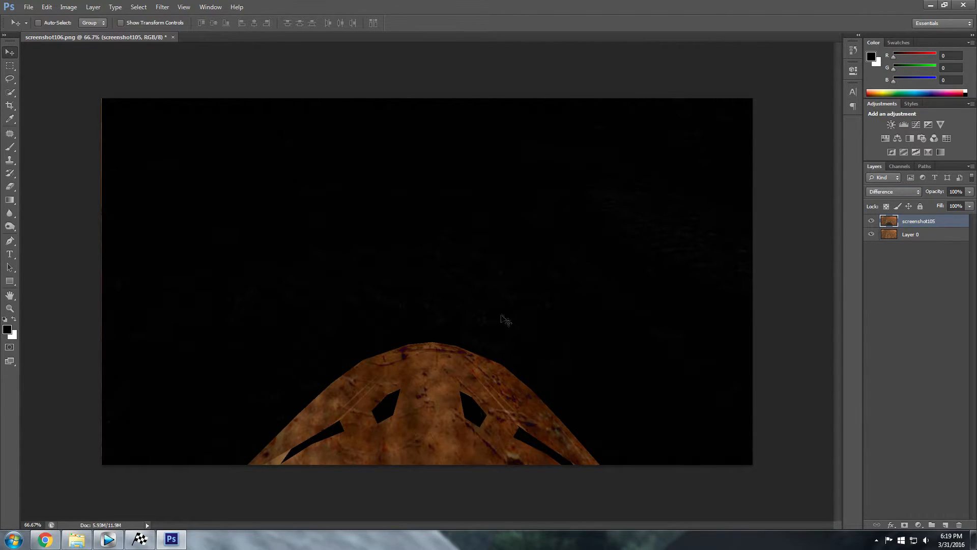
left_click_drag(246, 244, 243, 237)
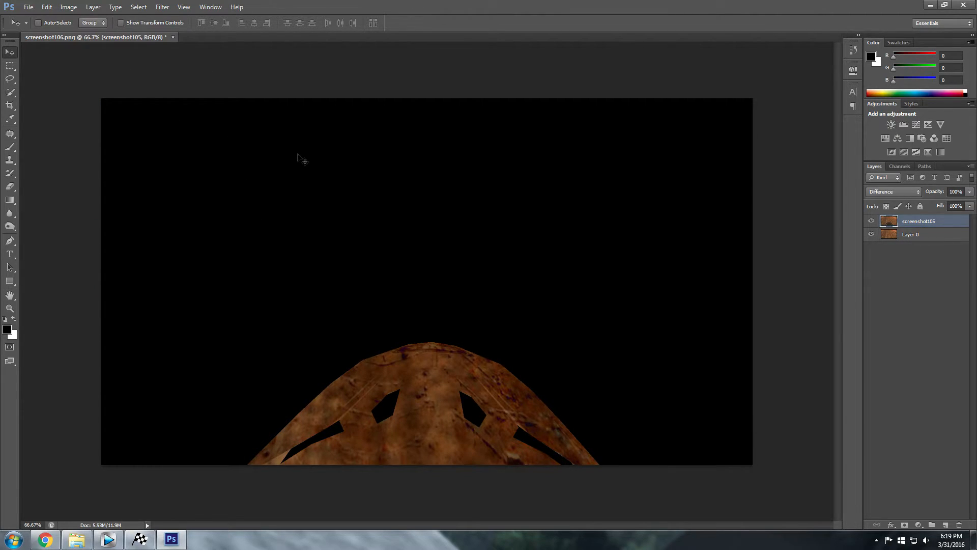
Select the black areas with Color Range, delete them, and deselect
left_click(136, 7)
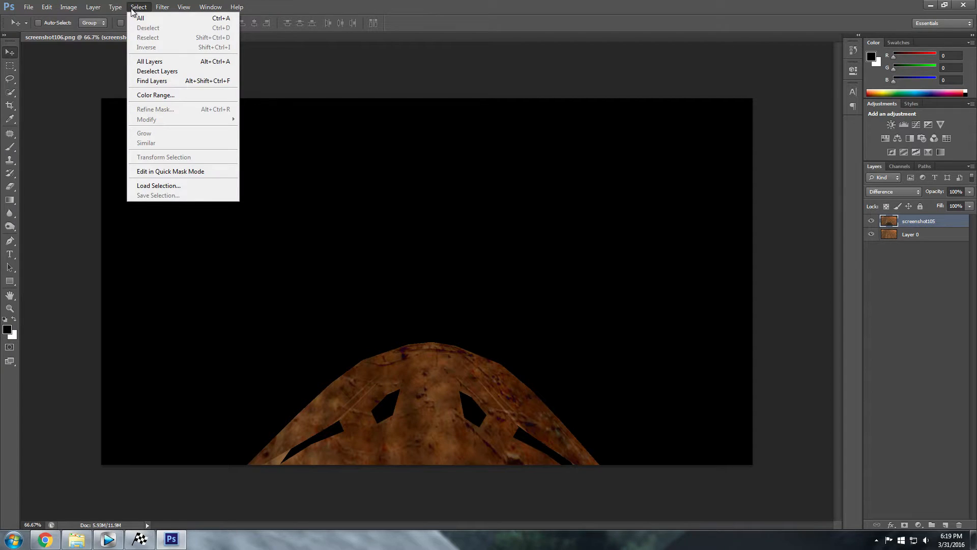
left_click(155, 95)
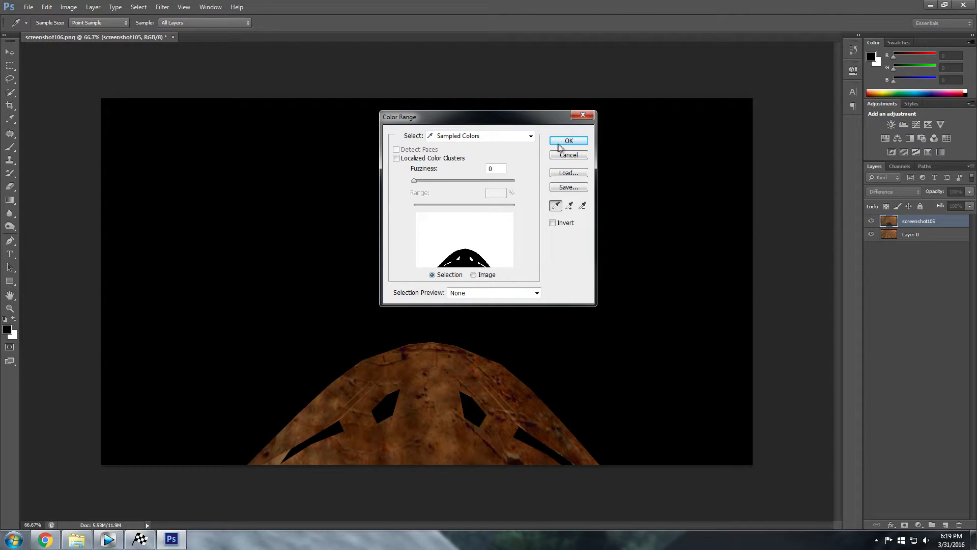
left_click(560, 142)
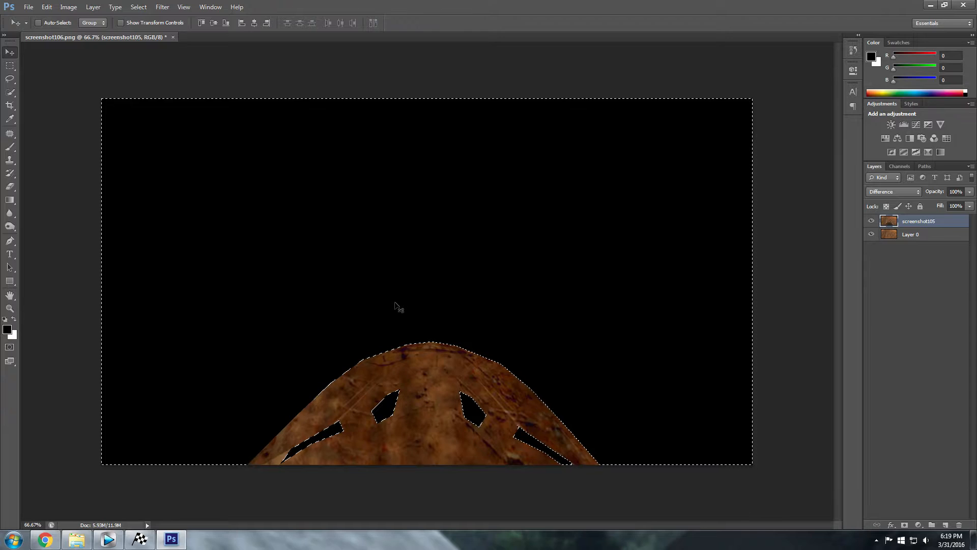
key("Delete")
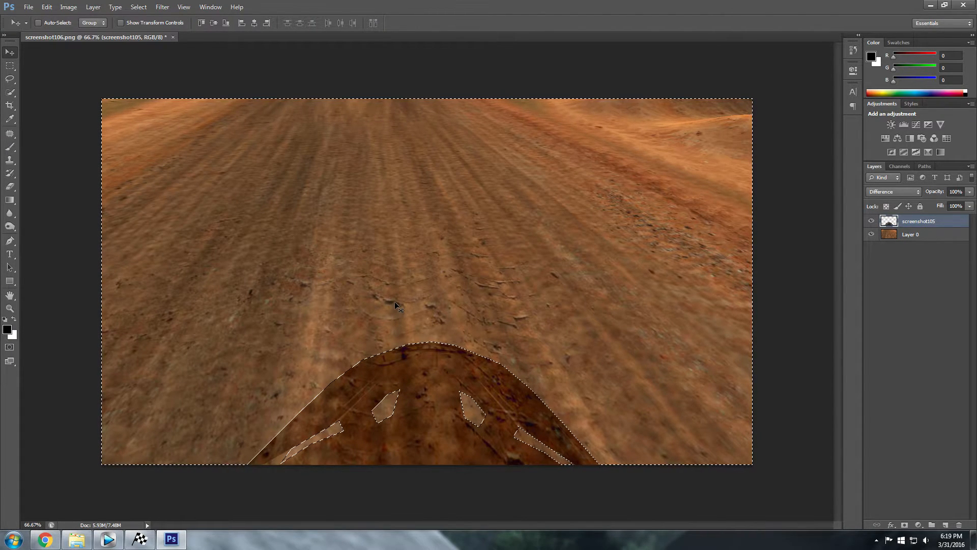
key("ctrl+d")
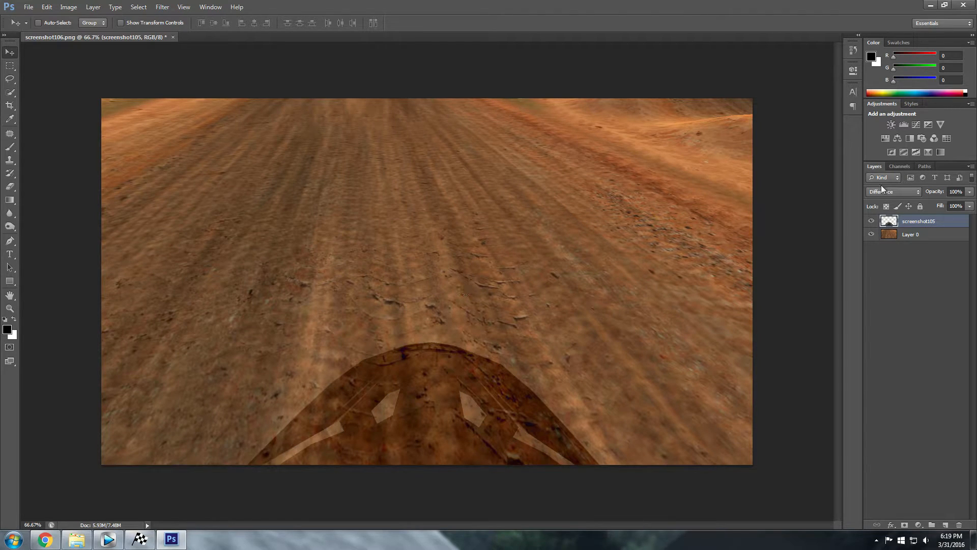
Return screenshot105 to Normal blending and hide Layer 0
left_click(883, 193)
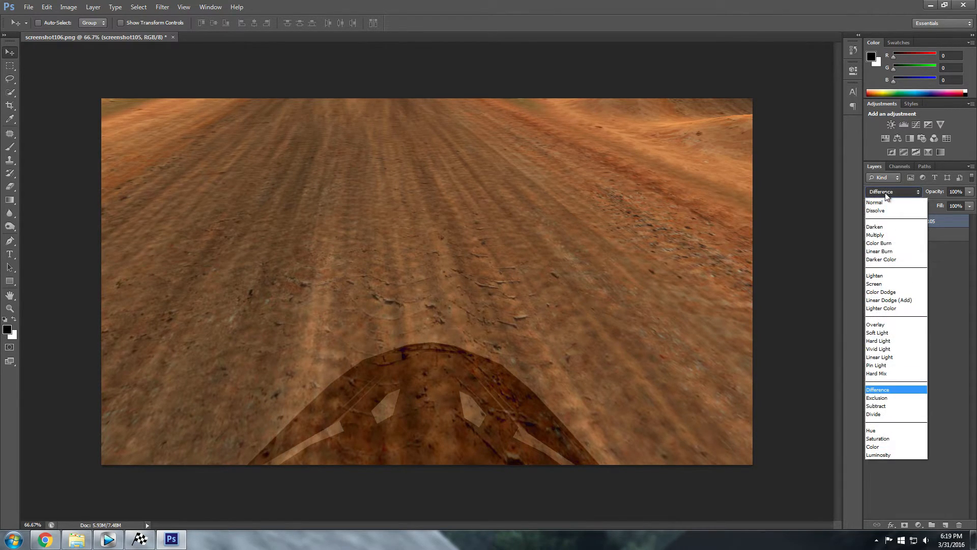
left_click(887, 202)
mouse_move(440, 418)
left_mouse_down()
mouse_move(409, 342)
mouse_move(402, 351)
mouse_move(405, 236)
mouse_move(443, 415)
left_mouse_up()
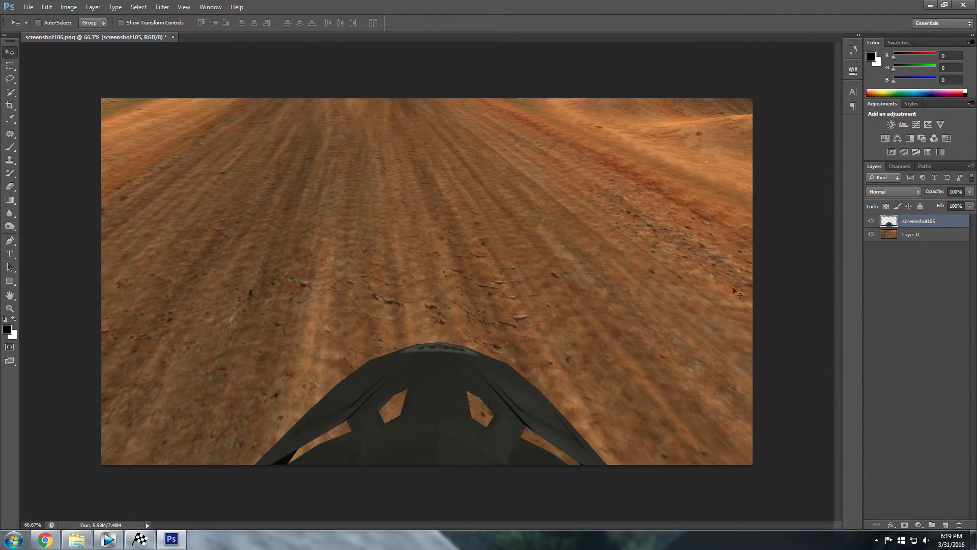
left_click(911, 238)
left_click(871, 234)
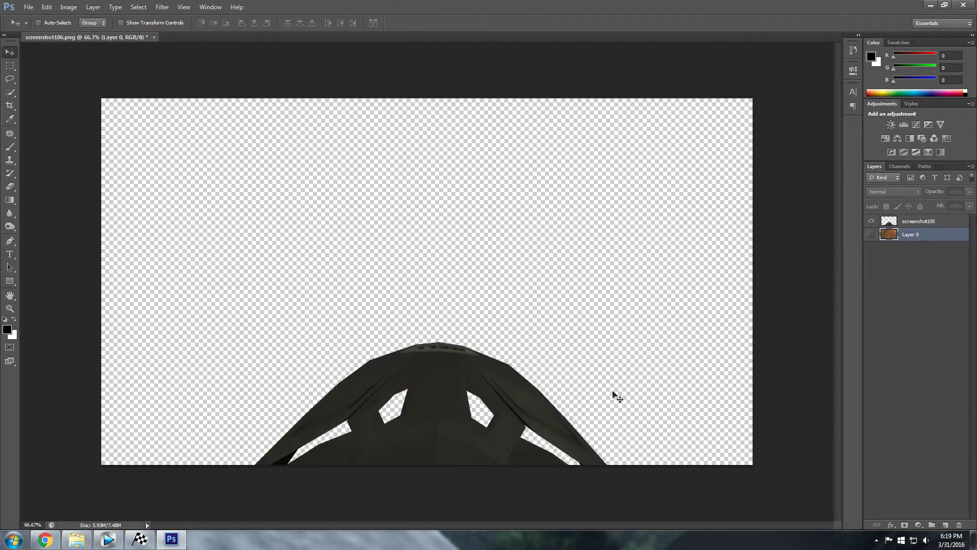
Save the visor image to the Desktop as a PNG named Helmet
left_click_drag(386, 446, 430, 413)
left_click(28, 7)
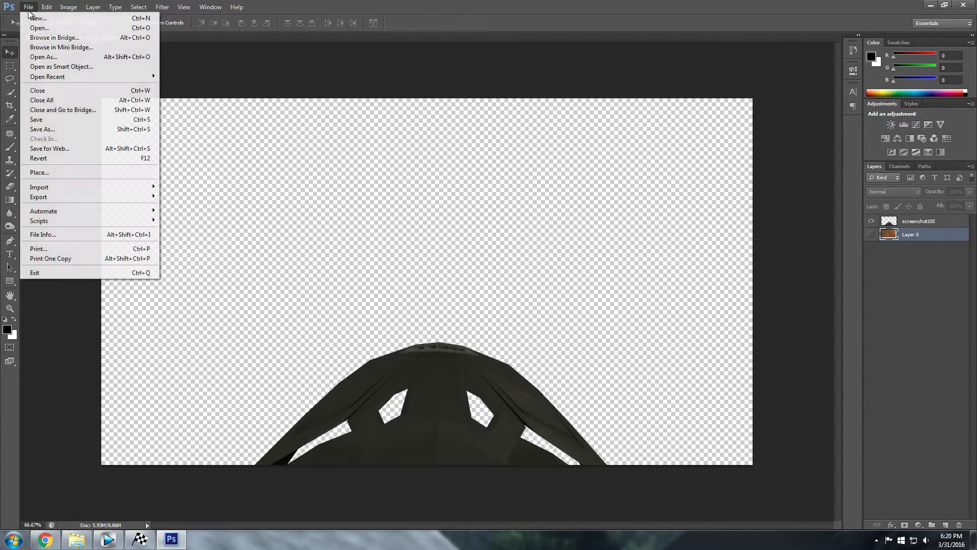
left_click(74, 122)
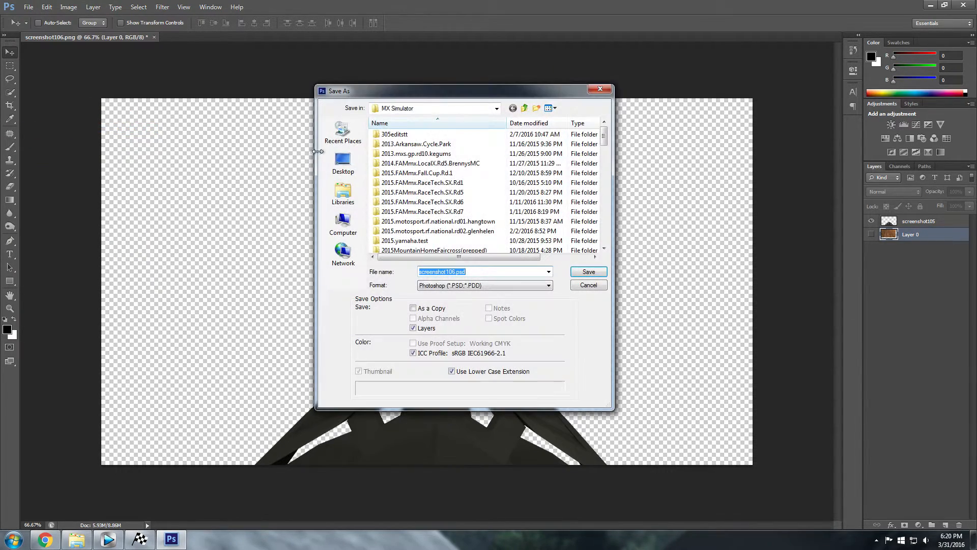
left_click(491, 285)
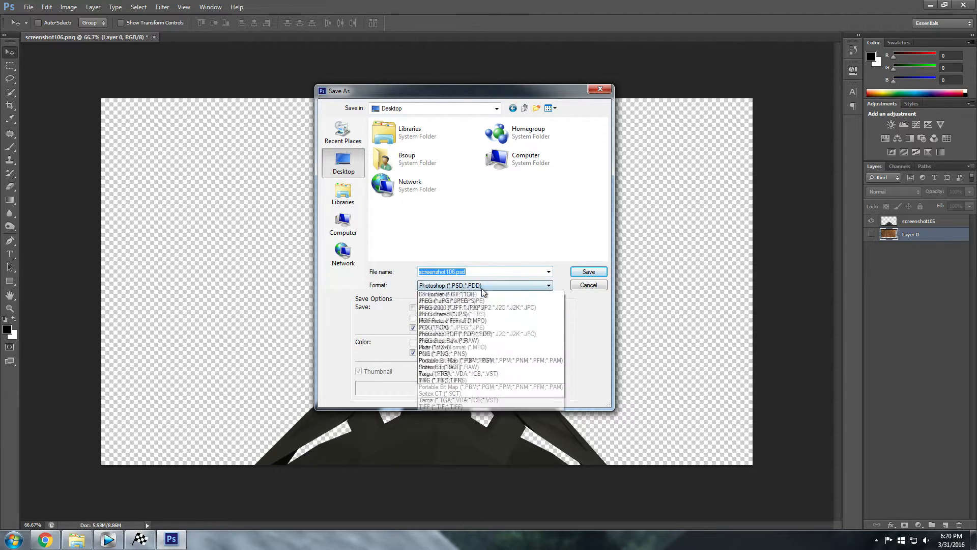
left_click(468, 401)
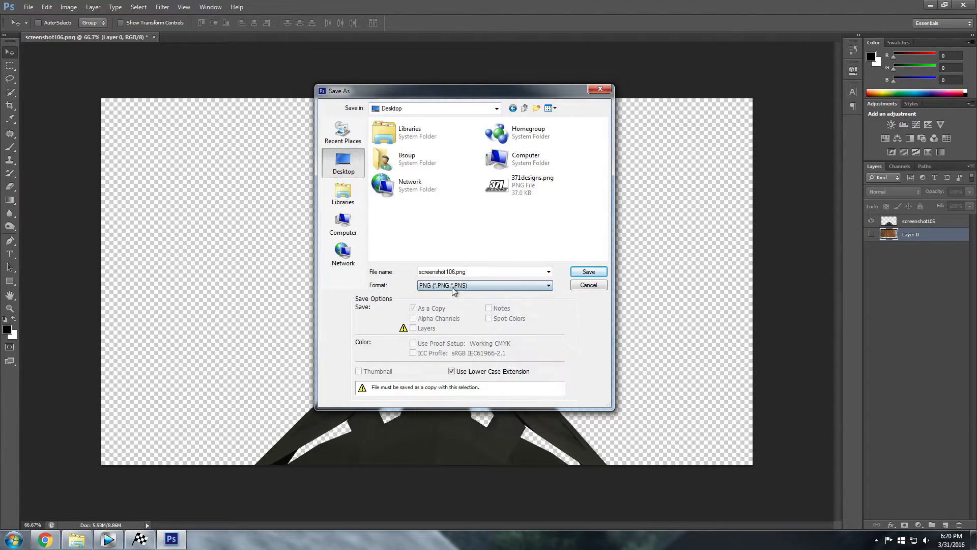
double_click(483, 269)
type("H")
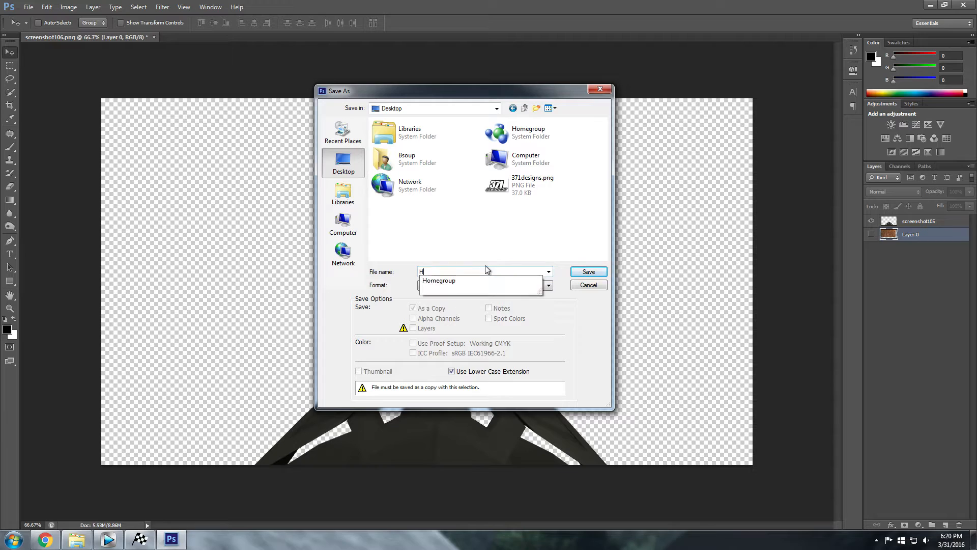
type("elmet-Visor")
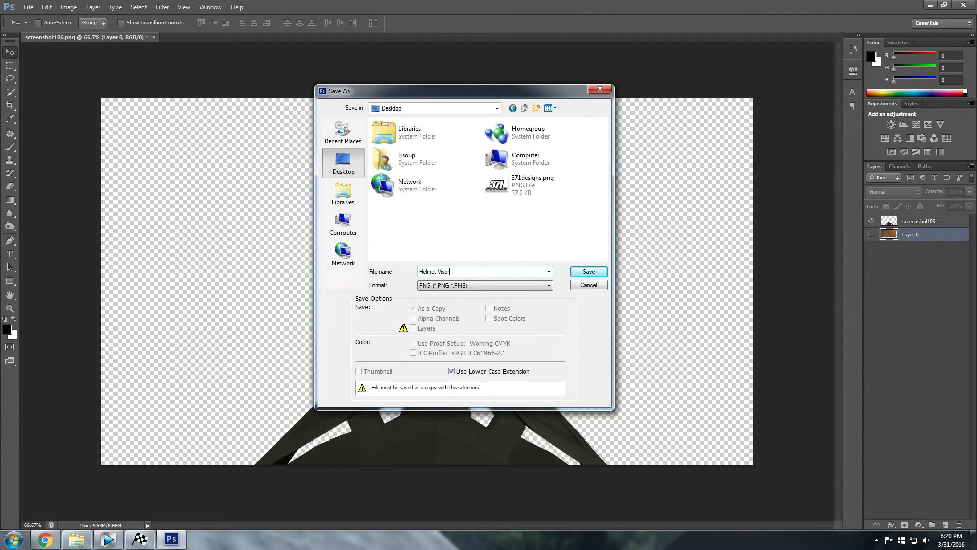
key("Return")
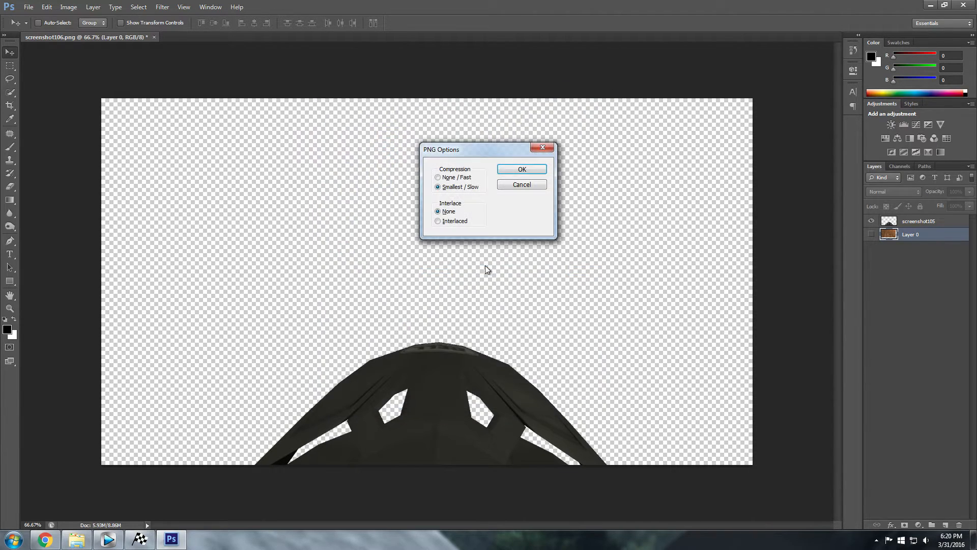
left_click(528, 173)
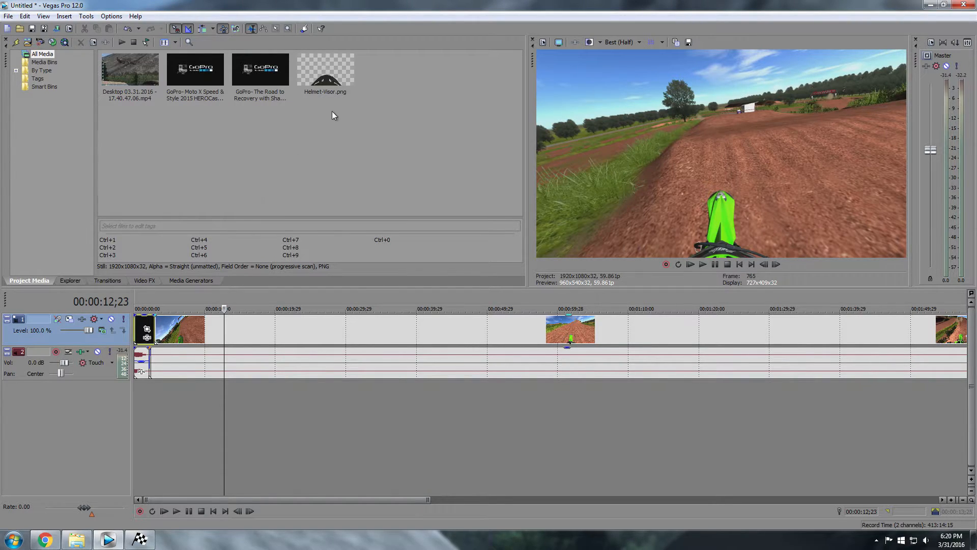
Add a new top video track and place Helmet-Visor.png at its start
left_click(328, 94)
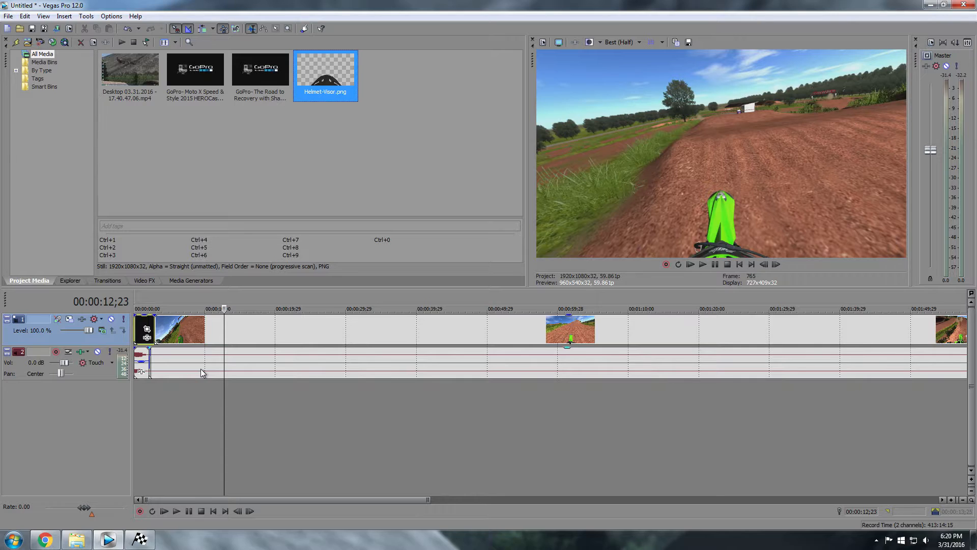
right_click(16, 398)
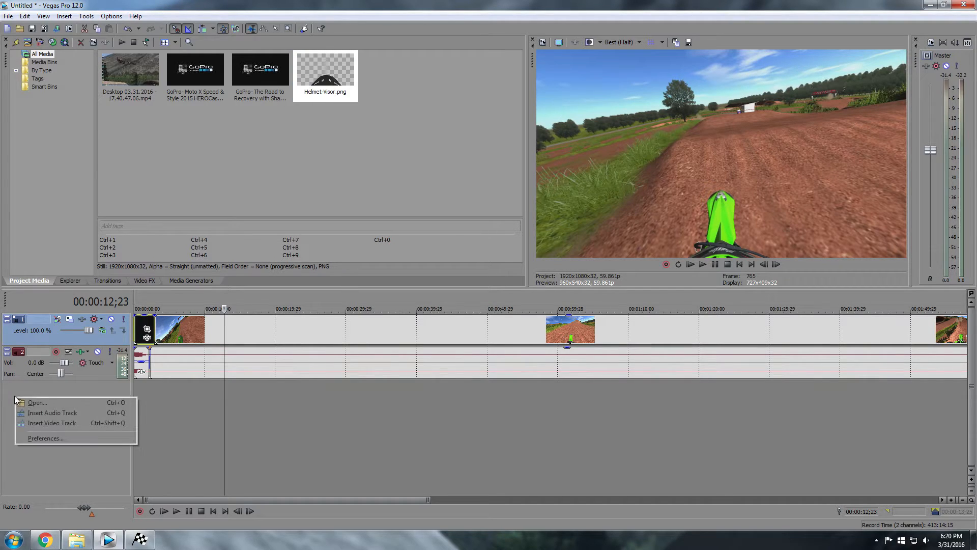
left_click(68, 423)
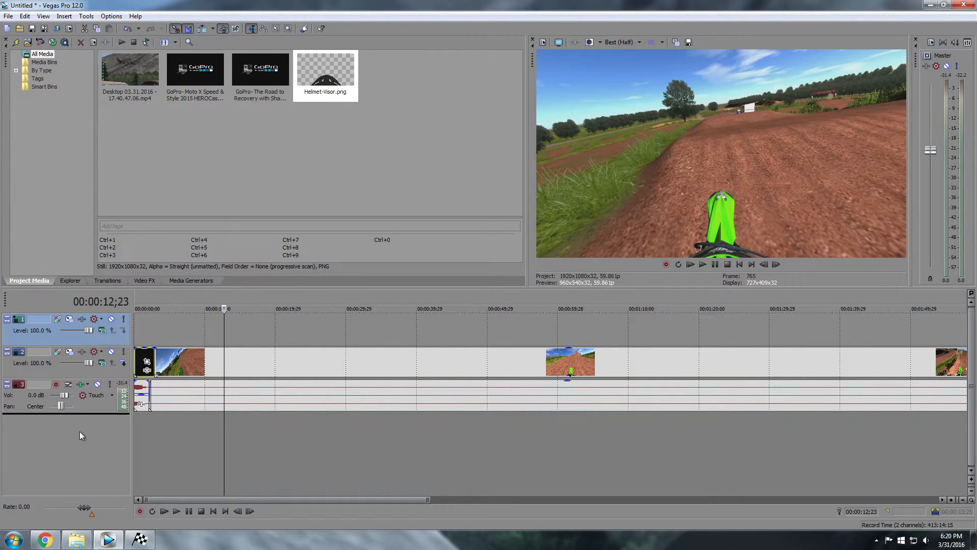
left_click_drag(342, 73, 161, 338)
Play the footage from about 2.4 seconds with the overlay, then select the Helmet-Visor event
scroll(207, 359, "up", 8)
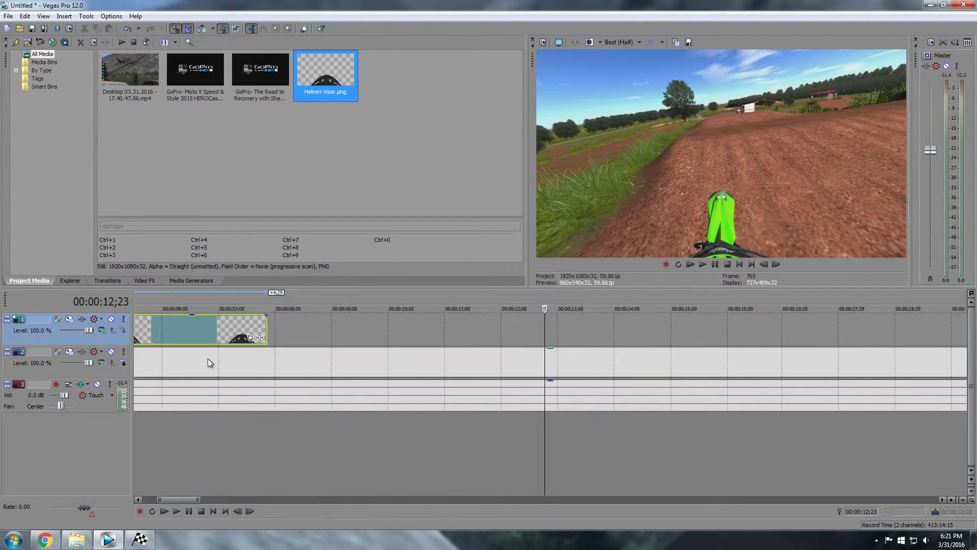
left_click_drag(140, 499, 141, 499)
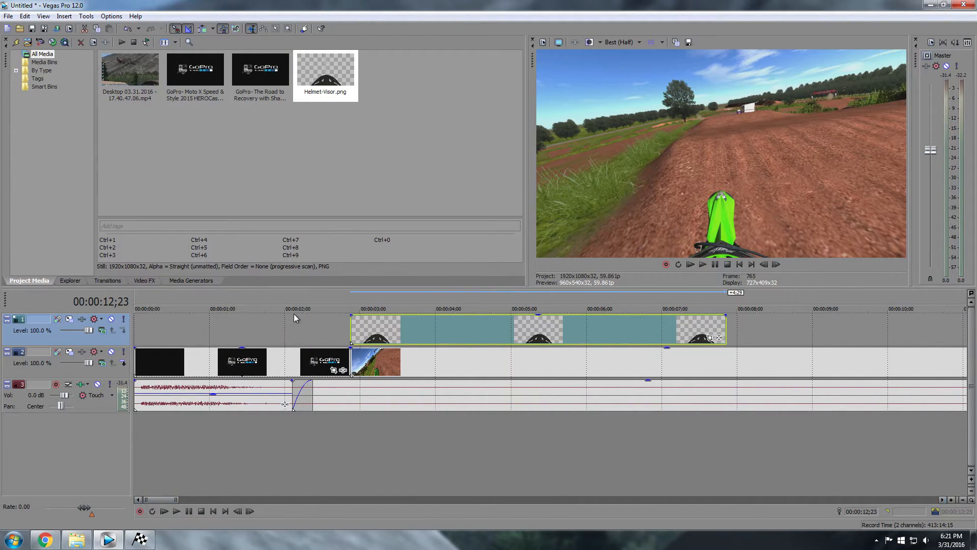
left_click(316, 325)
left_click(717, 263)
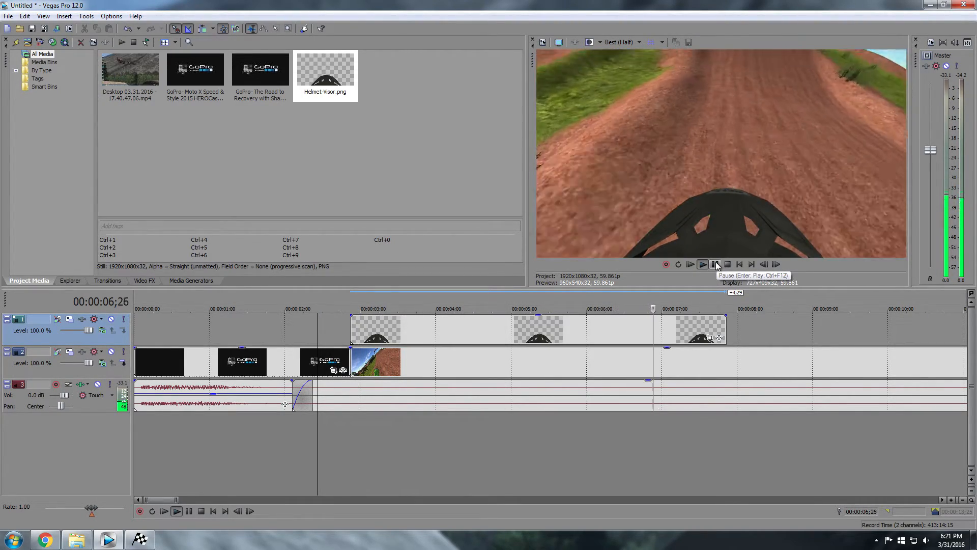
left_click(714, 264)
left_click(414, 339)
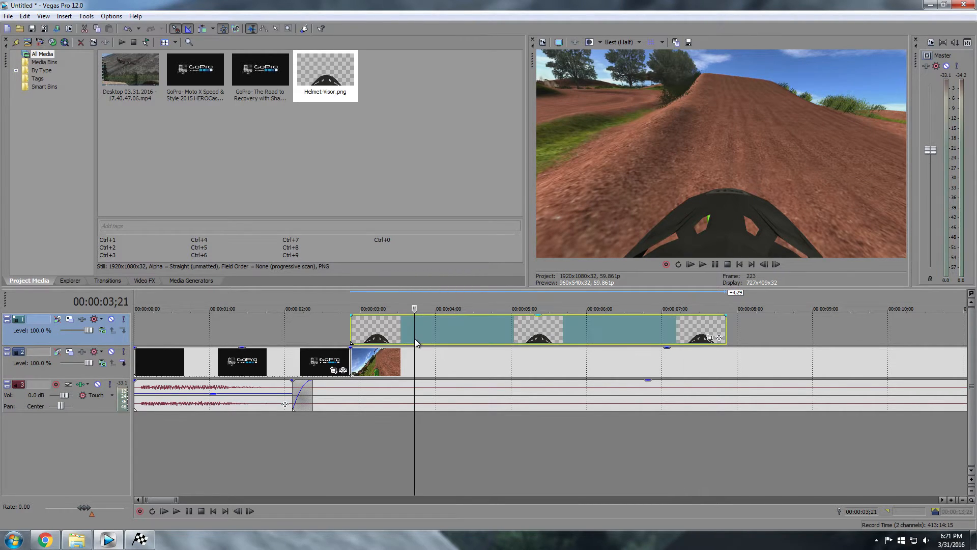
scroll(436, 344, "down", 3)
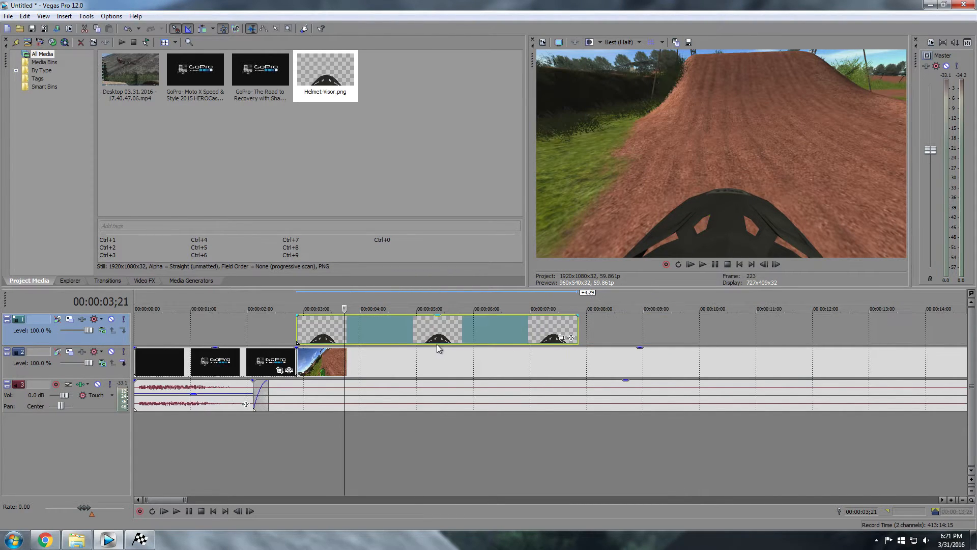
In Track Motion, scale the visor track to 1,629.10 by 916.37 and nudge it lower
left_click(69, 319)
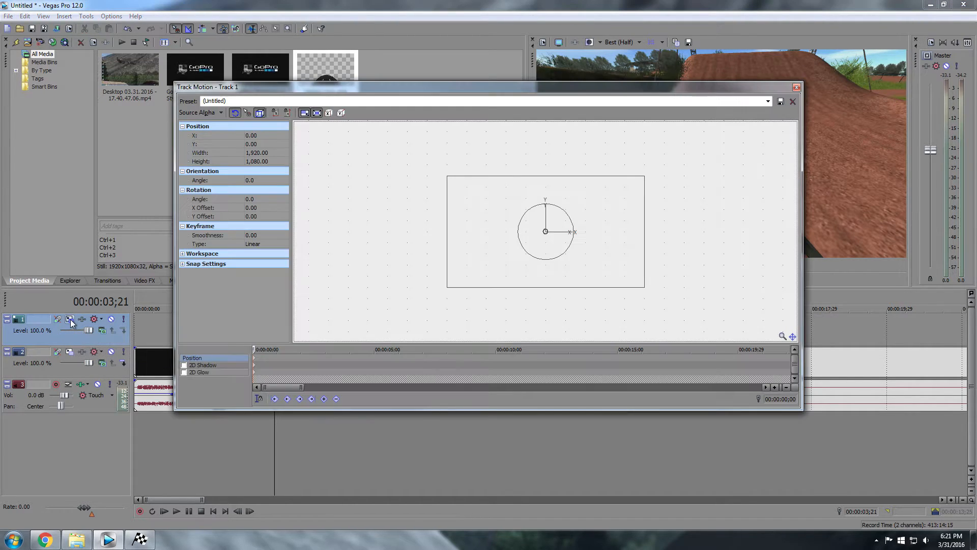
left_click_drag(468, 81, 240, 162)
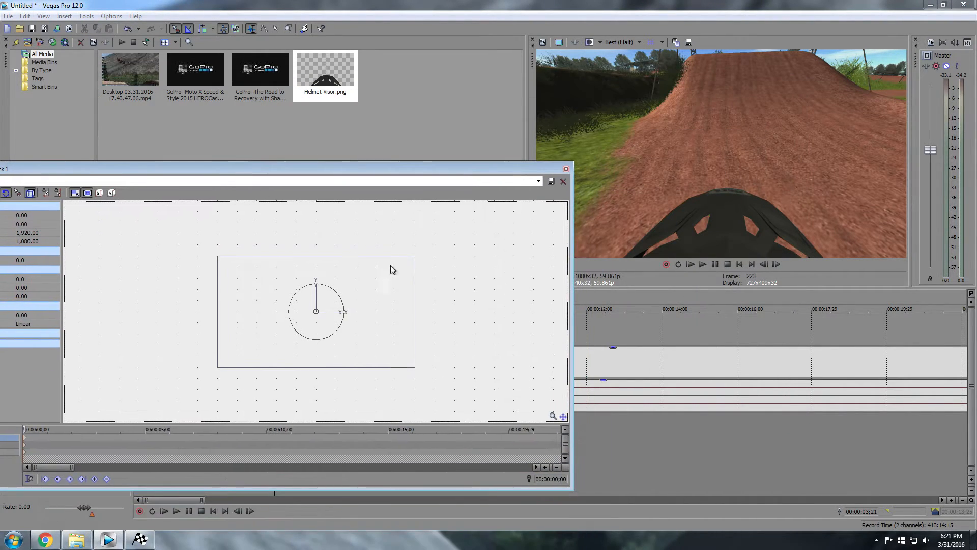
left_click_drag(415, 260, 403, 267)
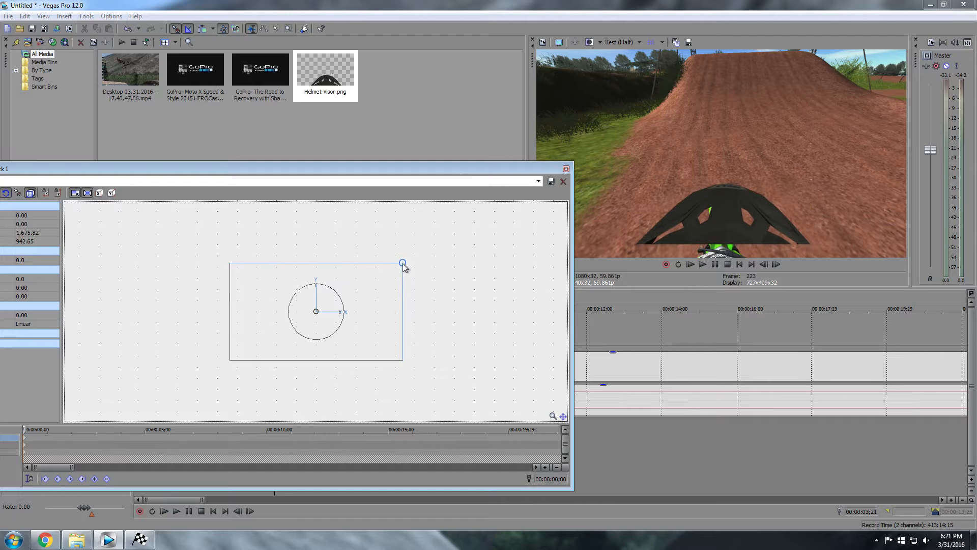
mouse_move(317, 313)
left_mouse_down()
mouse_move(284, 246)
mouse_move(323, 285)
mouse_move(316, 320)
left_mouse_up()
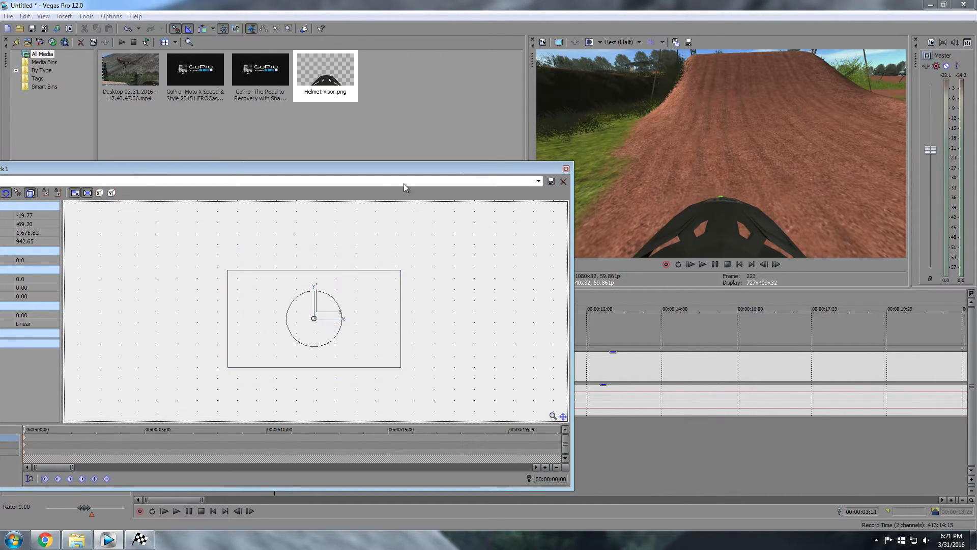
left_click_drag(400, 272, 398, 272)
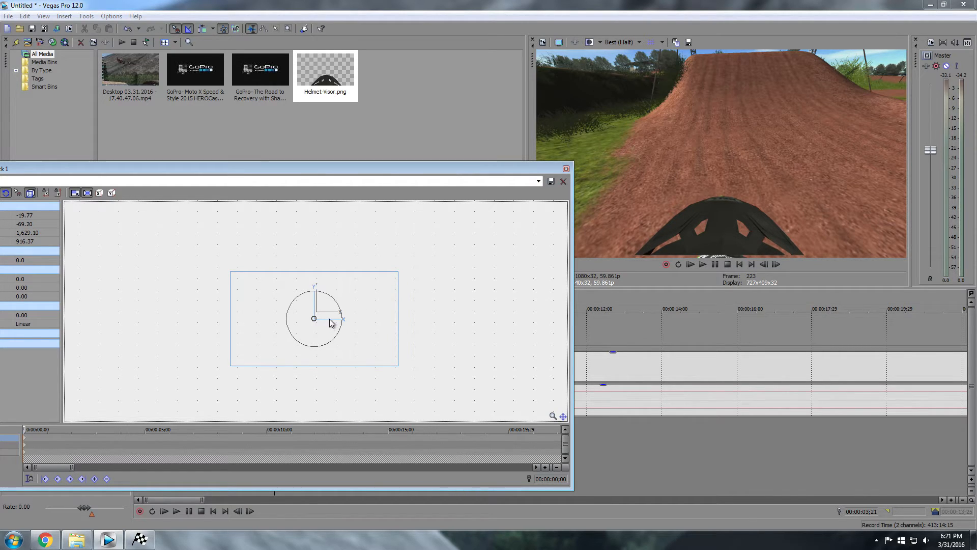
mouse_move(315, 321)
left_mouse_down()
mouse_move(312, 304)
mouse_move(314, 322)
left_mouse_up()
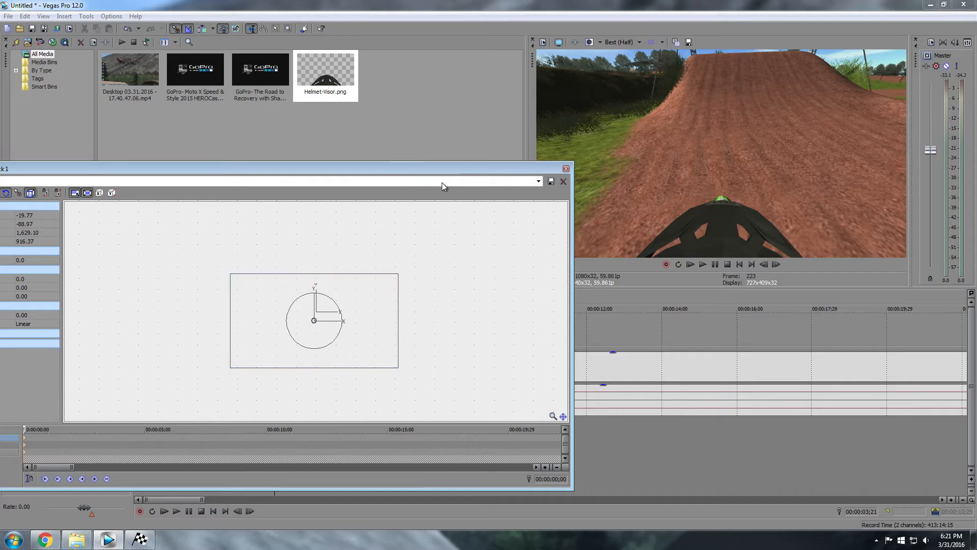
left_click(566, 168)
Extend the Helmet-Visor overlay event on track 1 to the end of the riding footage
scroll(387, 357, "down", 5)
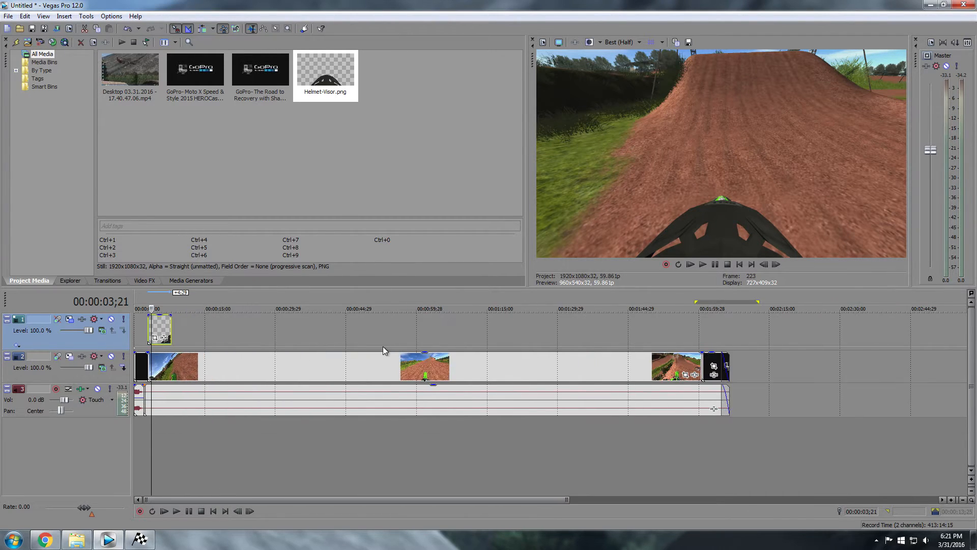
left_click(714, 266)
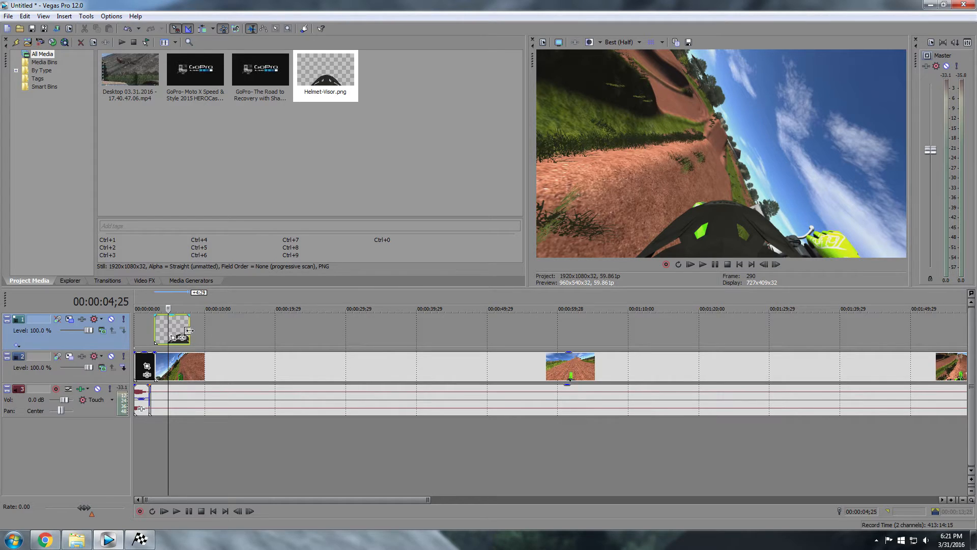
left_click_drag(189, 330, 713, 321)
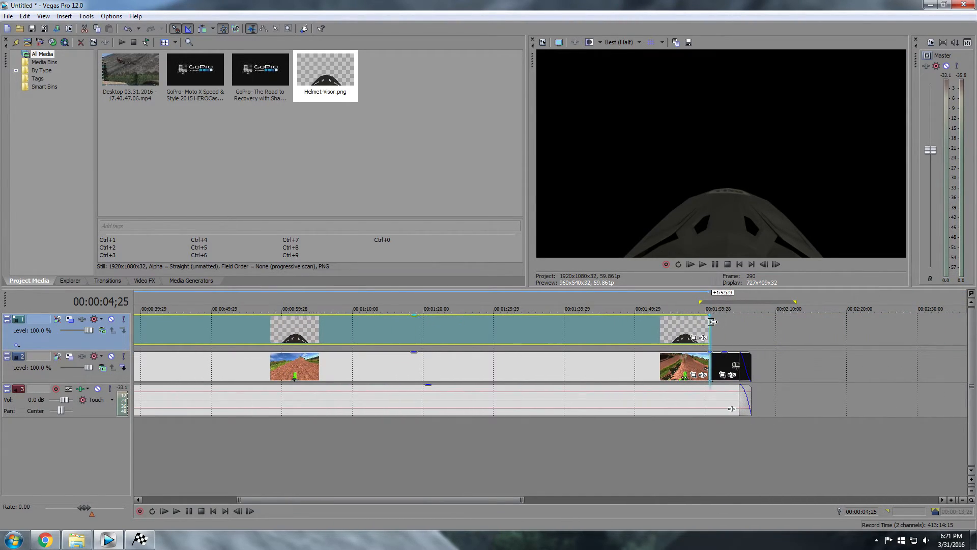
Play the project from the beginning to check the overlay's coverage
scroll(567, 341, "down", 4)
key("ctrl+Home")
left_click(714, 264)
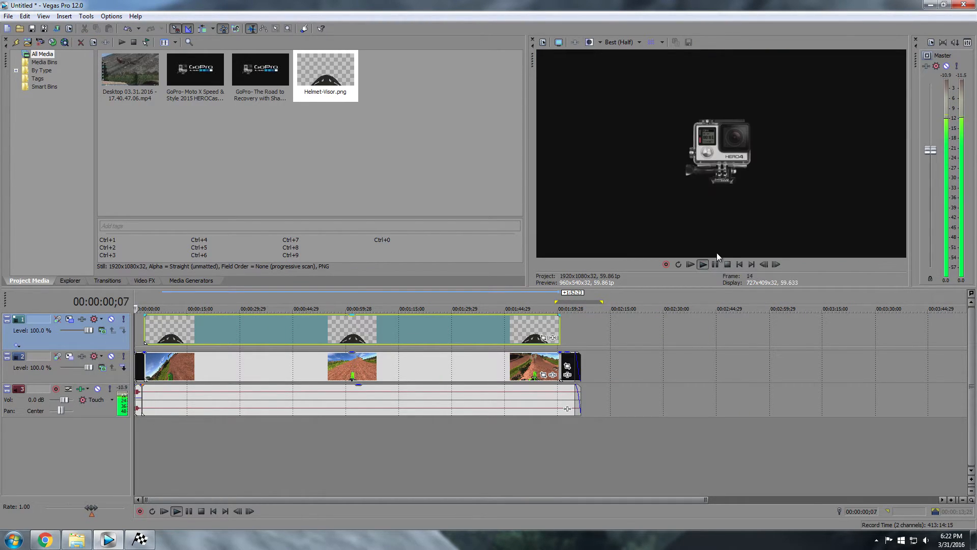
scroll(164, 396, "up", 2)
scroll(166, 390, "up", 4)
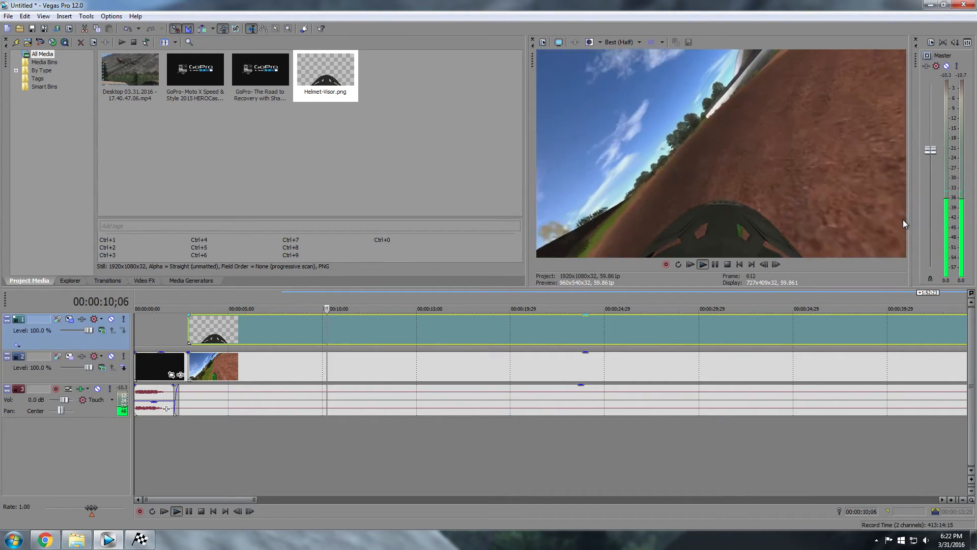
left_click(715, 264)
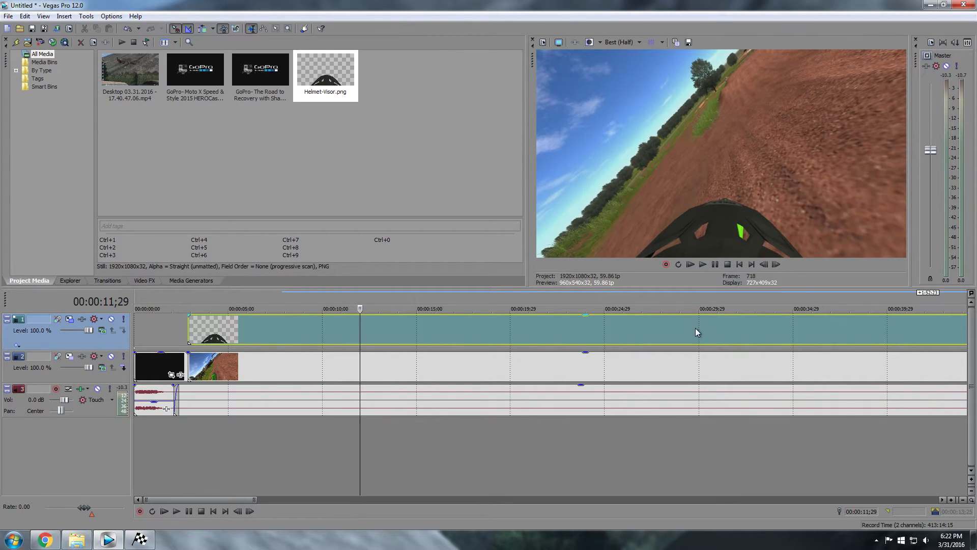
scroll(695, 329, "down", 5)
Add a new empty video track at the top and insert a text media event on it
right_click(30, 444)
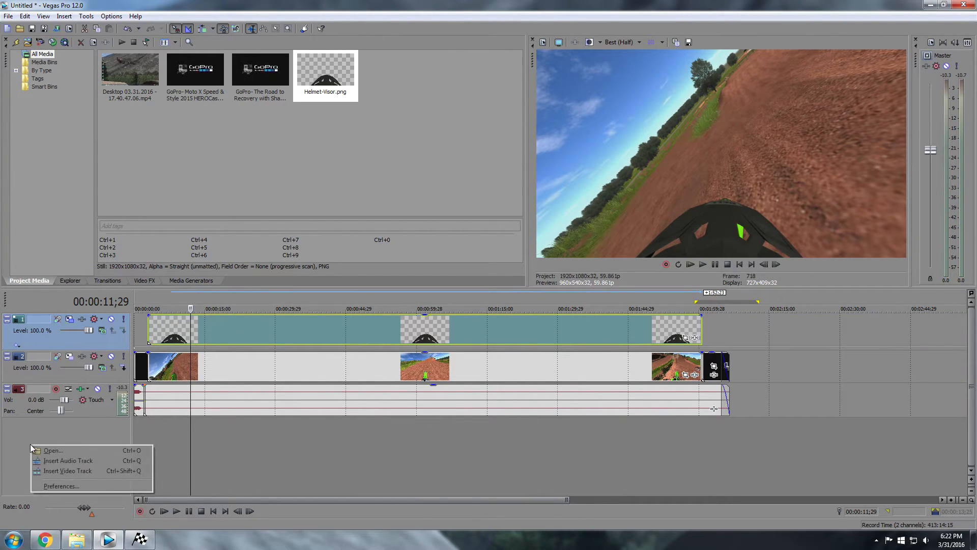
left_click(63, 471)
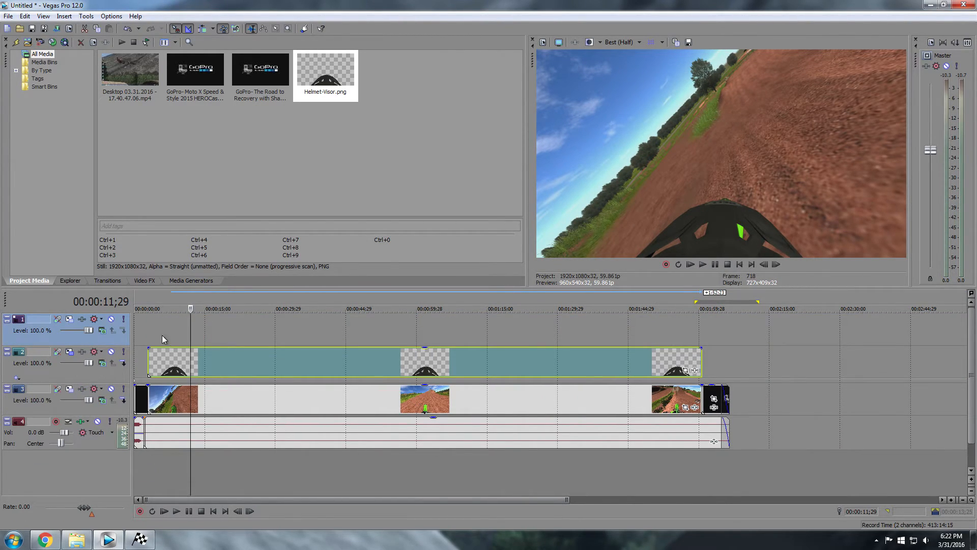
left_click(157, 328)
right_click(157, 328)
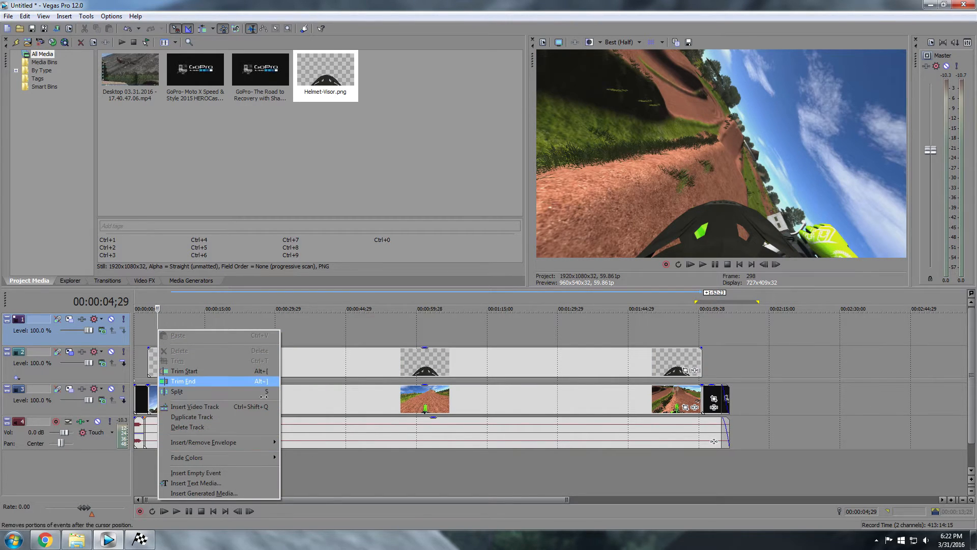
left_click(196, 483)
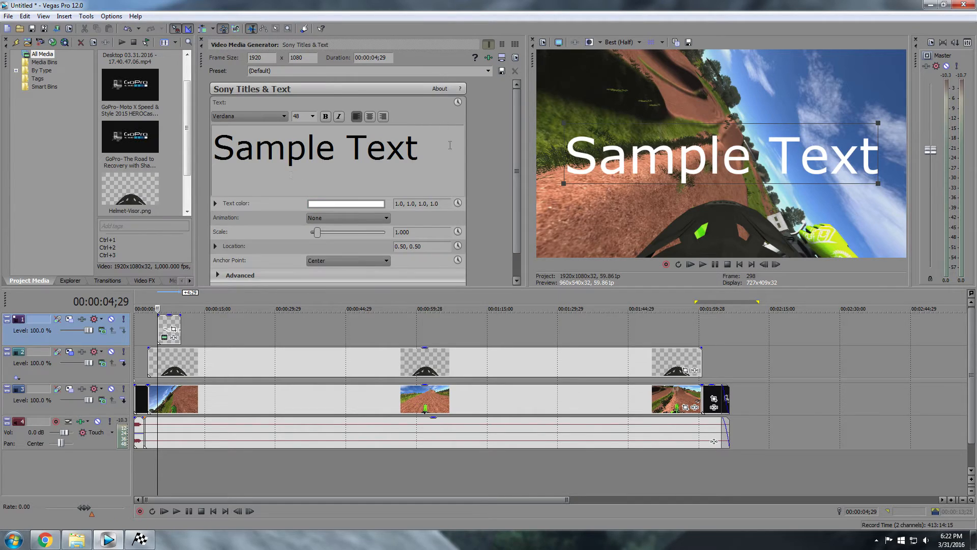
Replace the sample text with 'Onboard with' plus the rider's name, in WLM Carton Regular
triple_click(448, 144)
type("Onbard")
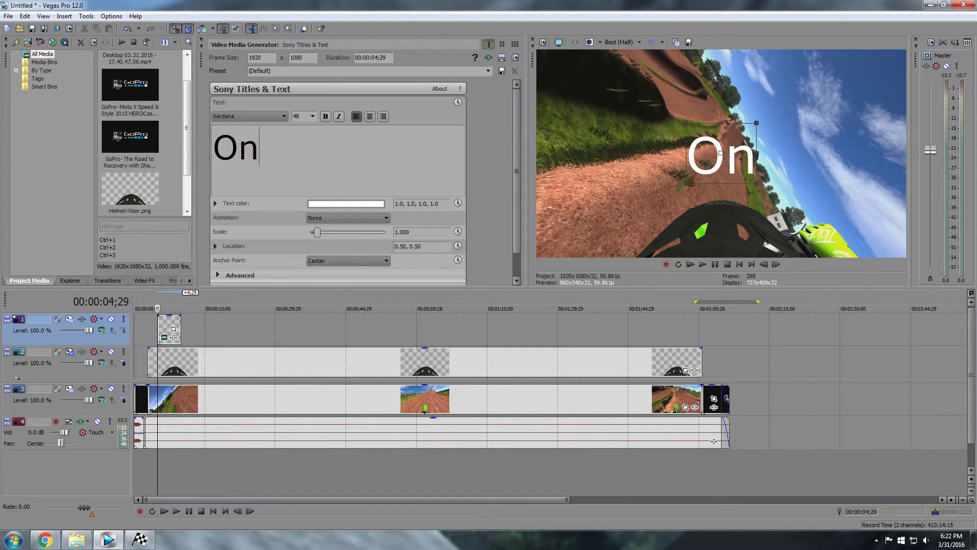
key("BackSpace")
key("BackSpace")
key("BackSpace")
type("oard wit")
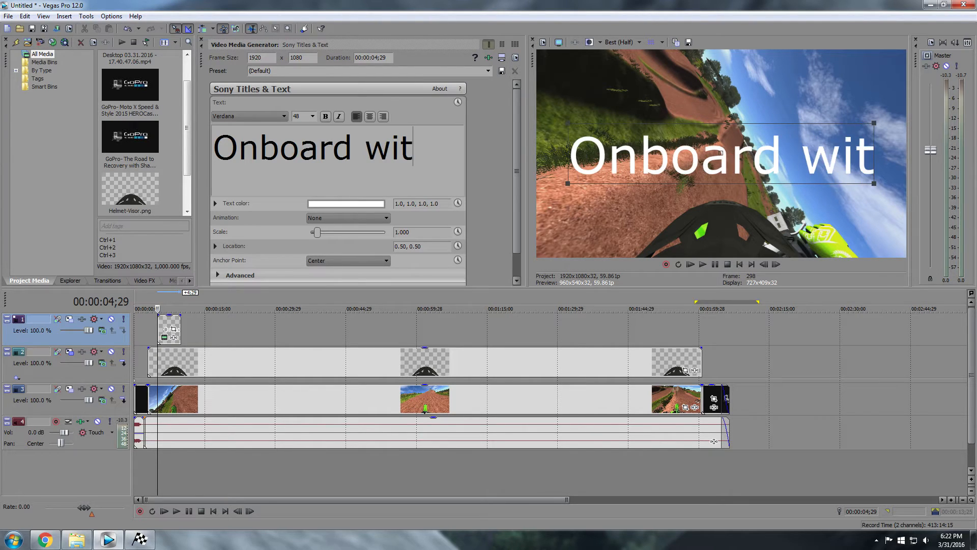
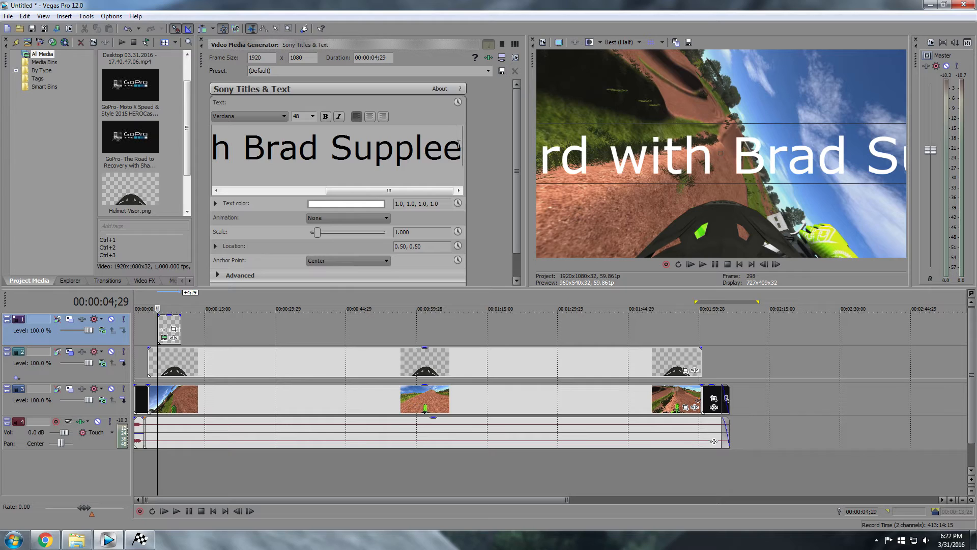
left_click_drag(458, 145, 173, 134)
left_click(284, 116)
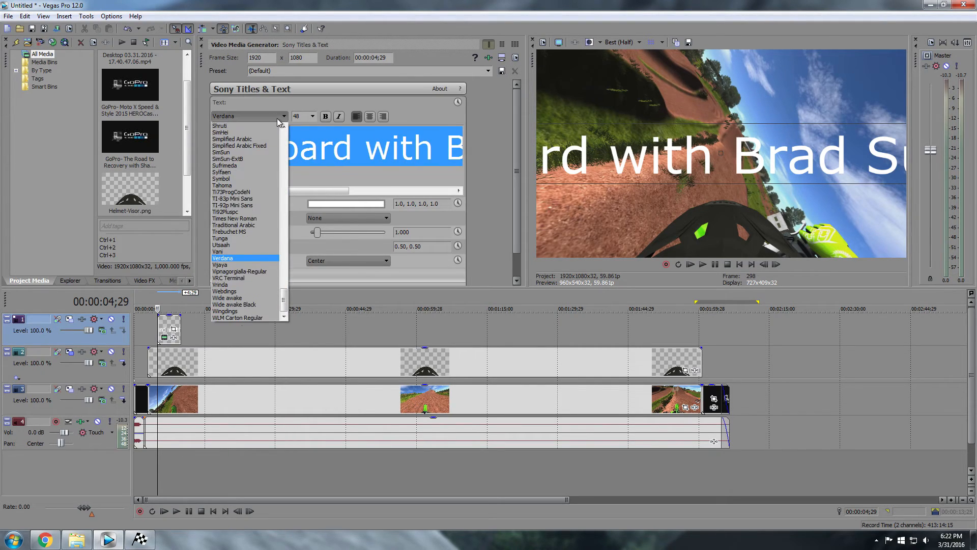
left_click(429, 115)
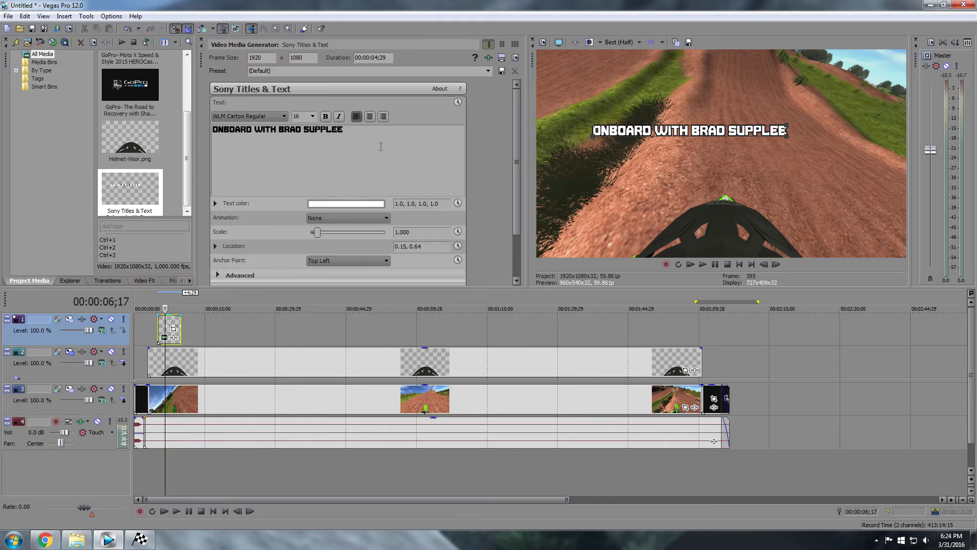
Position the title at the frame's top-left corner (0.01, 0.98) and preview it
left_click_drag(735, 134, 683, 60)
left_click(144, 340)
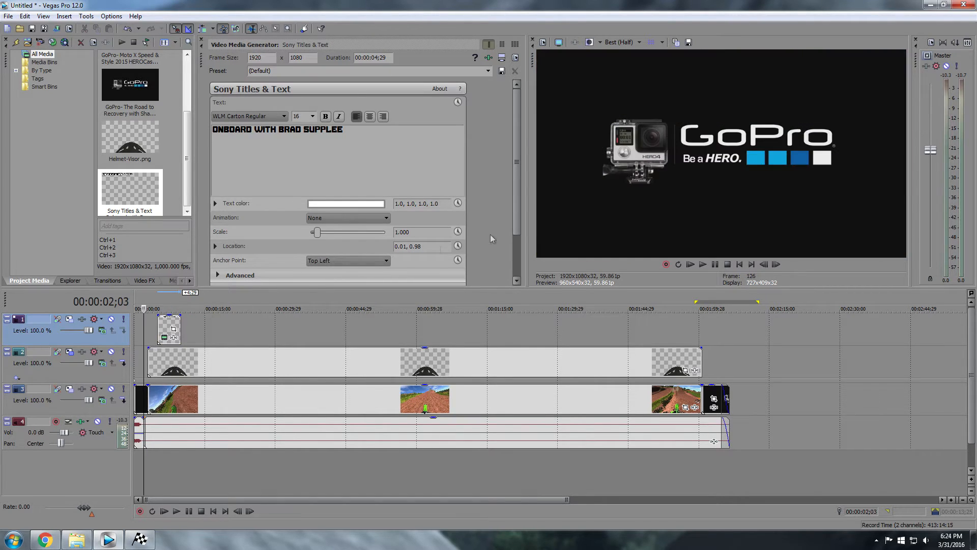
left_click(716, 264)
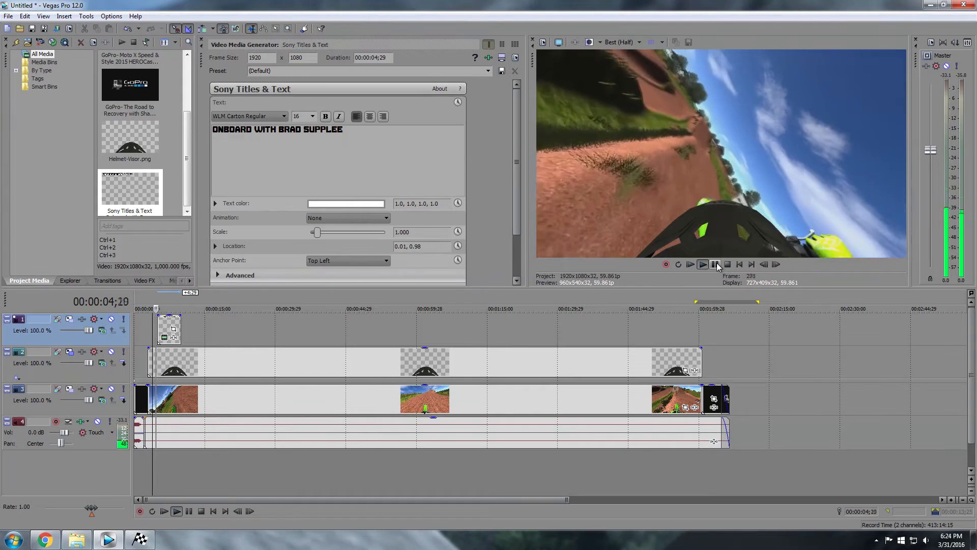
left_click(716, 264)
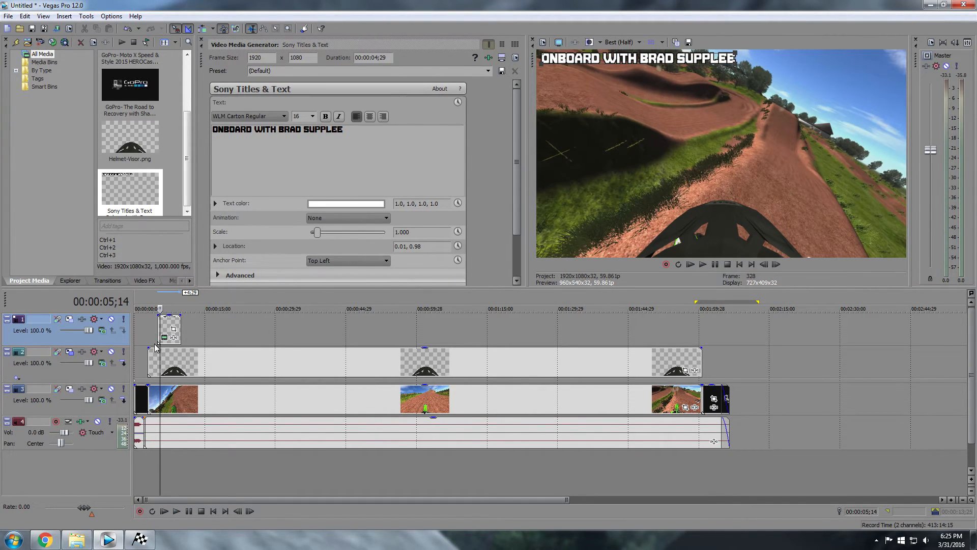
Add a fade-in at the start of the title event and preview it
scroll(172, 331, "up", 3)
mouse_move(205, 316)
left_mouse_down()
mouse_move(229, 316)
mouse_move(213, 315)
left_mouse_up()
key("space")
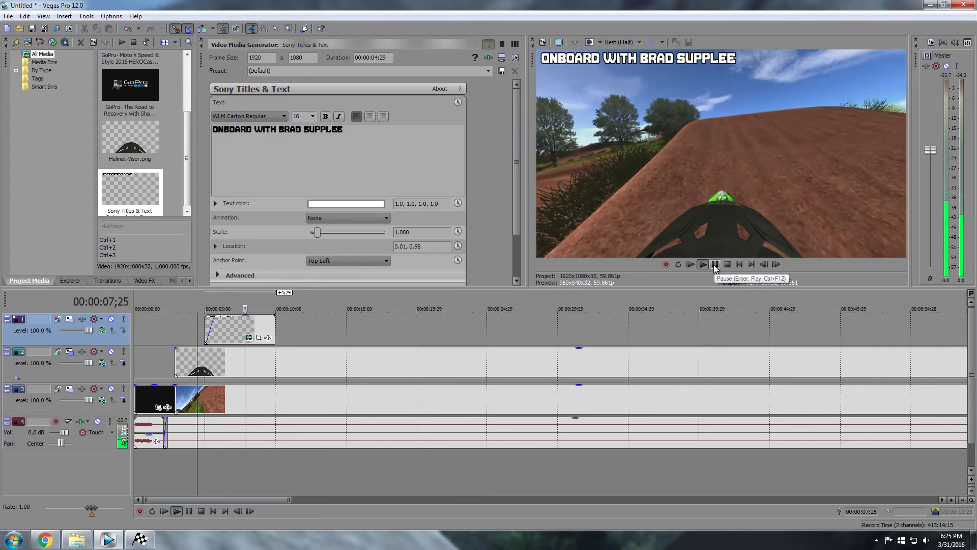
left_click(714, 264)
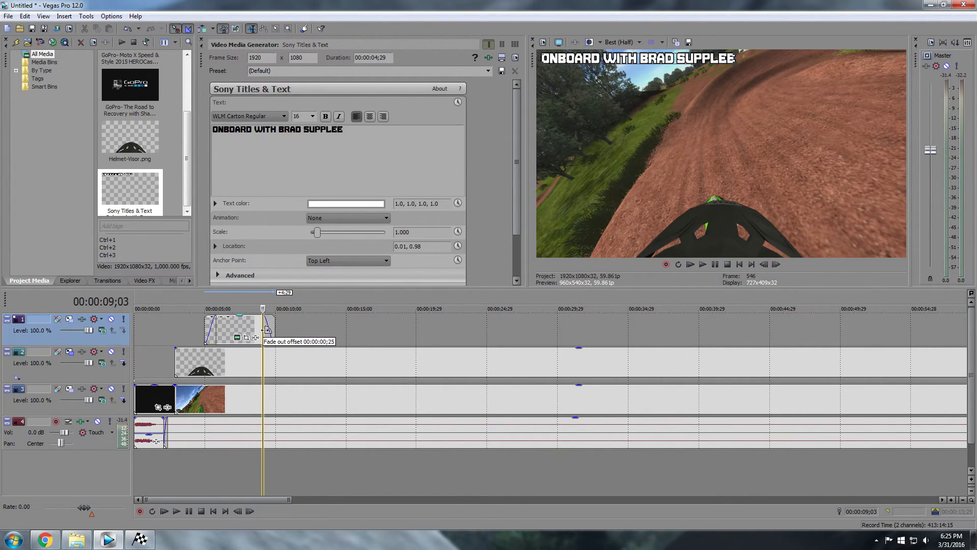
Add a fade-out of about 00:00:00;25 at the end of the title event
left_click_drag(275, 316, 270, 328)
left_click(178, 334)
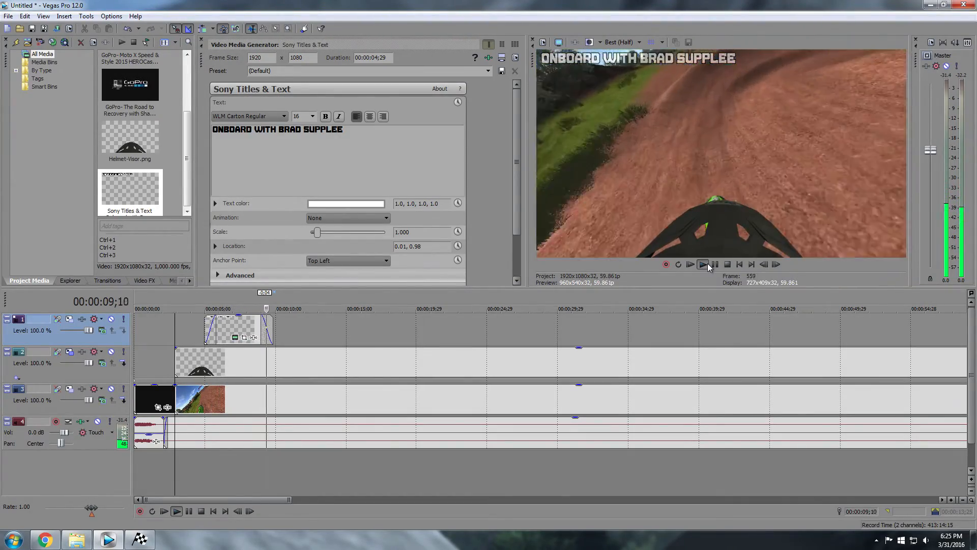
scroll(565, 389, "down", 5)
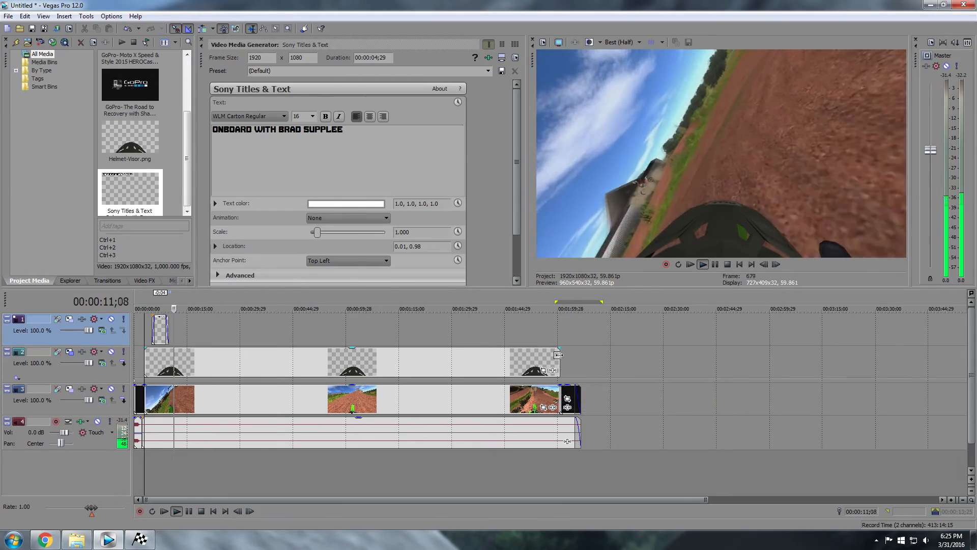